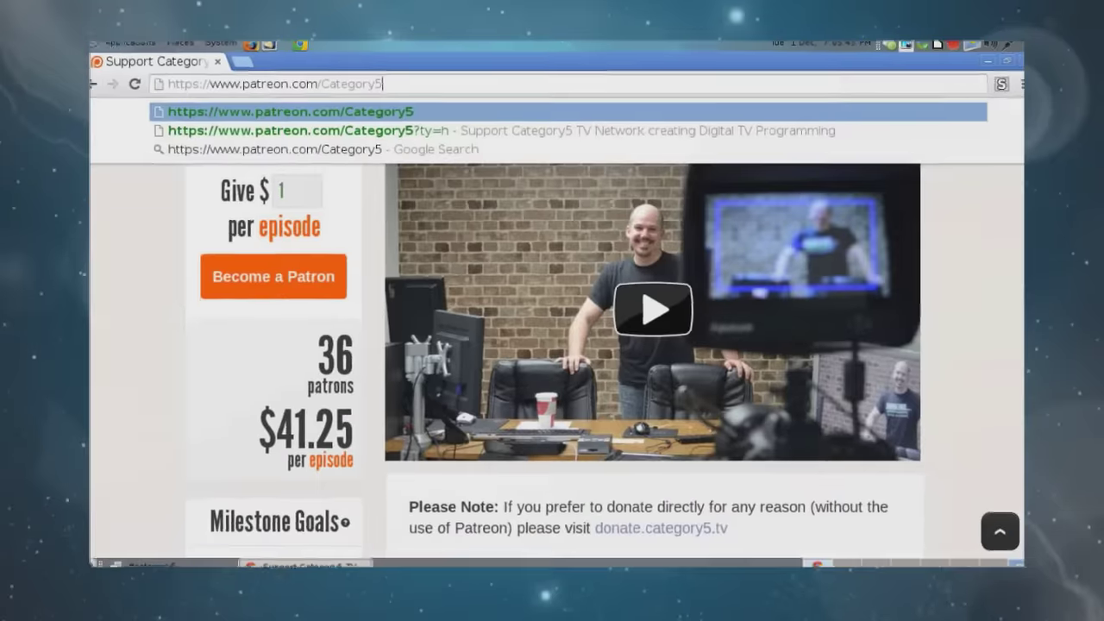
Step: Load patreon.com/Category5 and scroll down to the per-episode pledge tiers
{"action": "key", "text": "Return"}
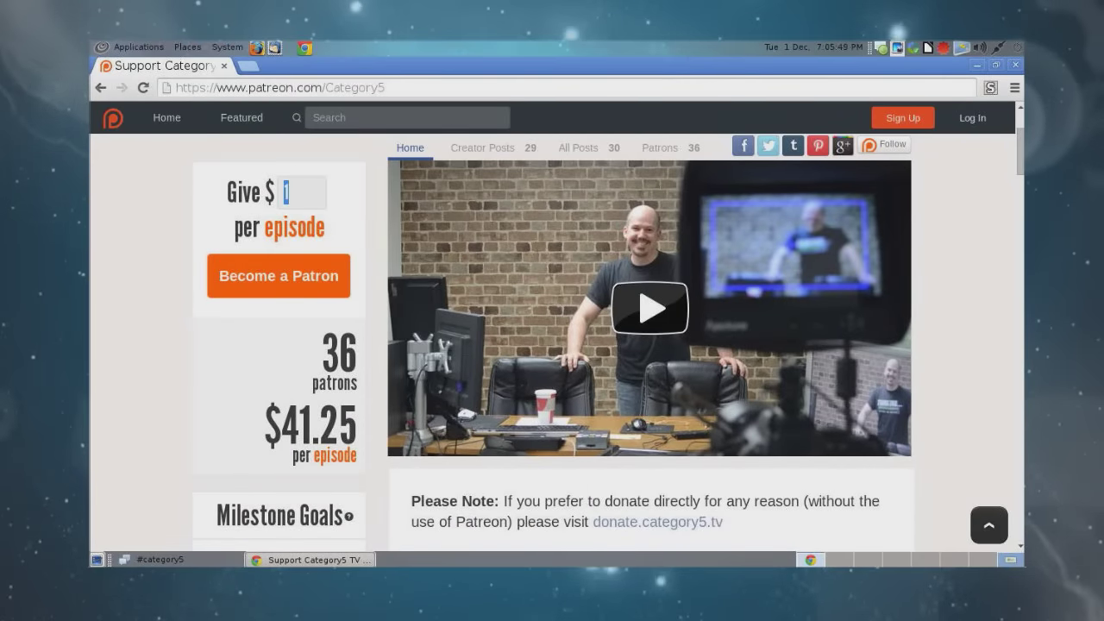
{"action": "scroll", "coordinate": [552, 345], "scroll_direction": "down", "scroll_amount": 3}
{"action": "scroll", "coordinate": [552, 345], "scroll_direction": "down", "scroll_amount": 15}
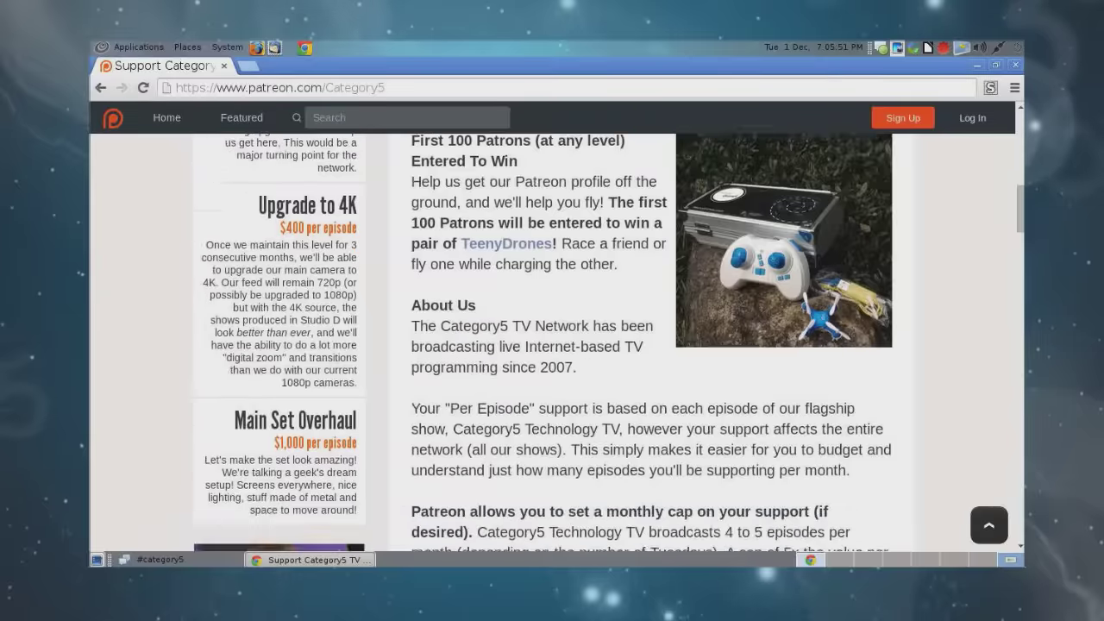
{"action": "scroll", "coordinate": [651, 345], "scroll_direction": "down", "scroll_amount": 3}
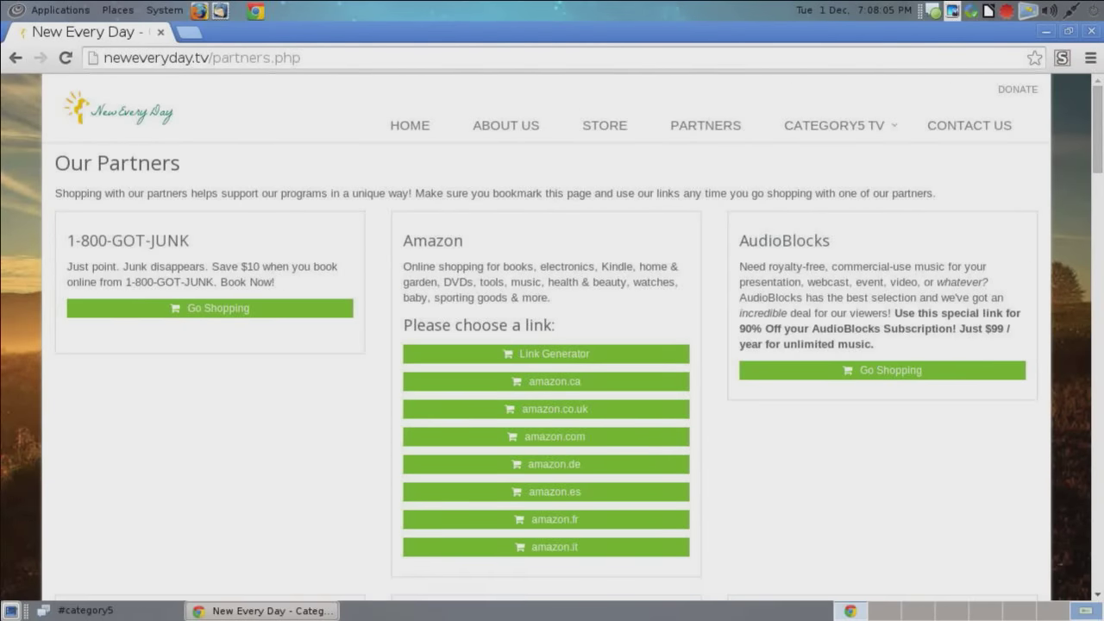
Step: Scroll the neweveryday.tv partners list down to The Irish Store card and its coupon offer
{"action": "scroll", "coordinate": [552, 278], "scroll_direction": "down", "scroll_amount": 2}
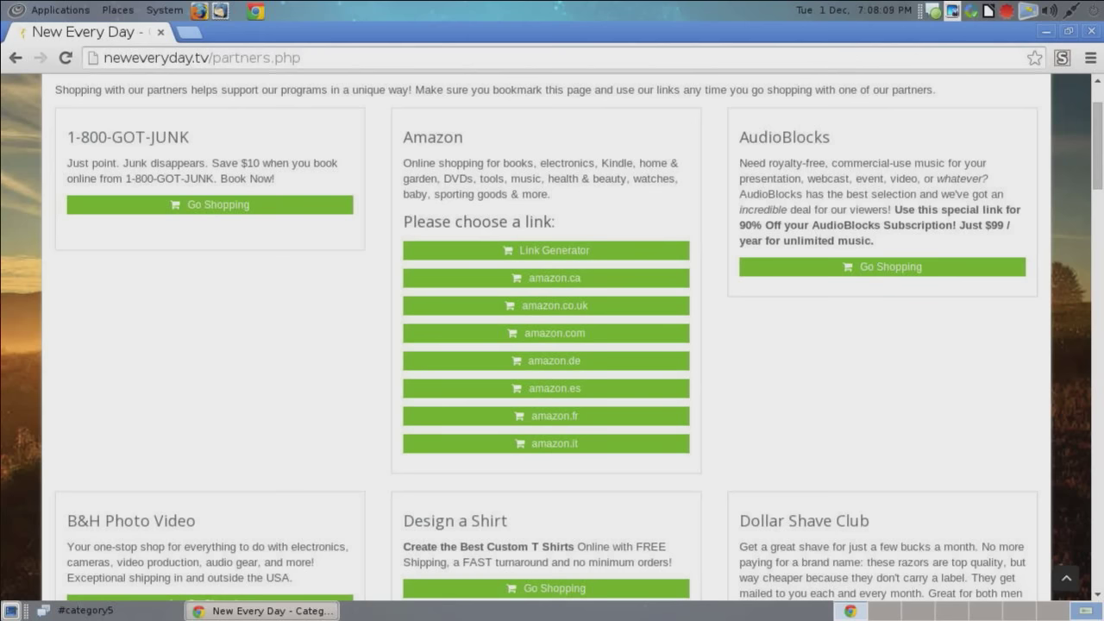
{"action": "scroll", "coordinate": [552, 338], "scroll_direction": "down", "scroll_amount": 4}
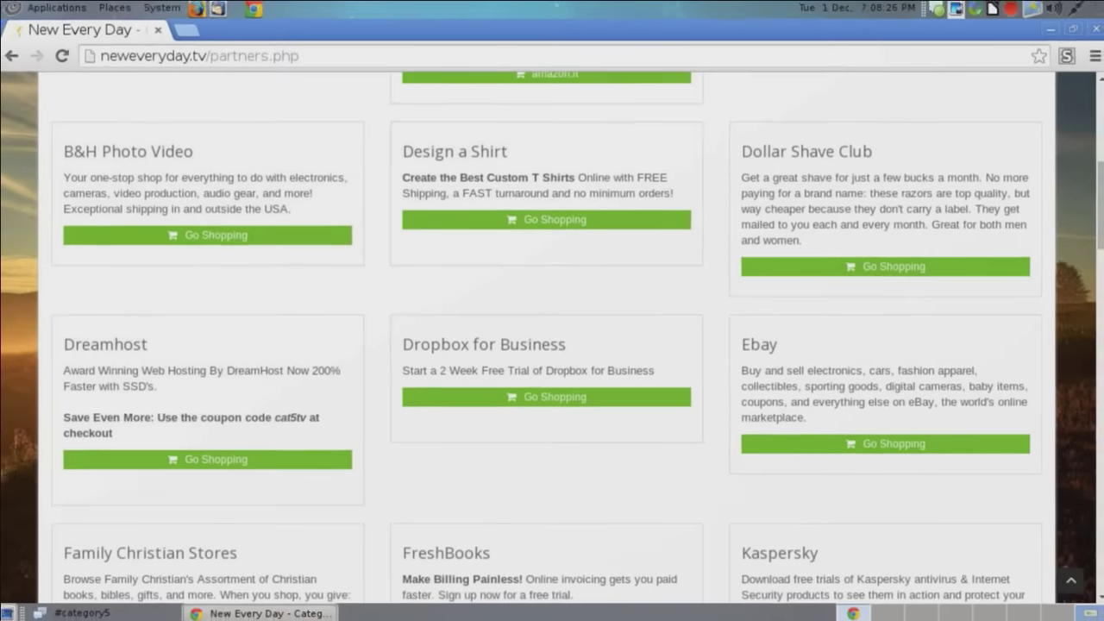
{"action": "scroll", "coordinate": [552, 345], "scroll_direction": "down", "scroll_amount": 15}
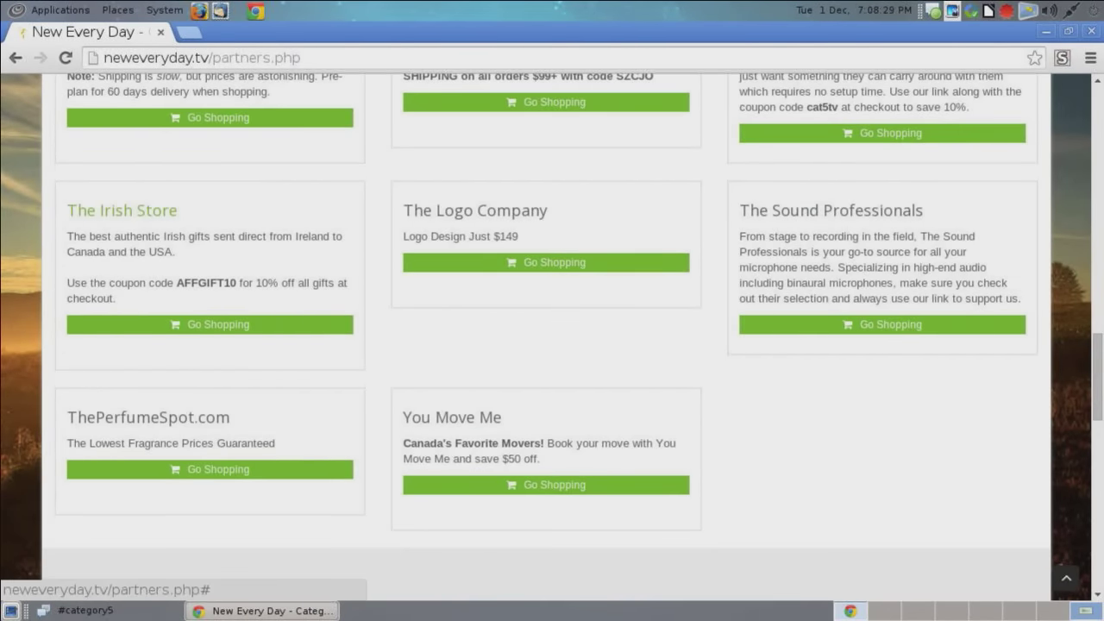
{"action": "scroll", "coordinate": [552, 344], "scroll_direction": "down", "scroll_amount": 3}
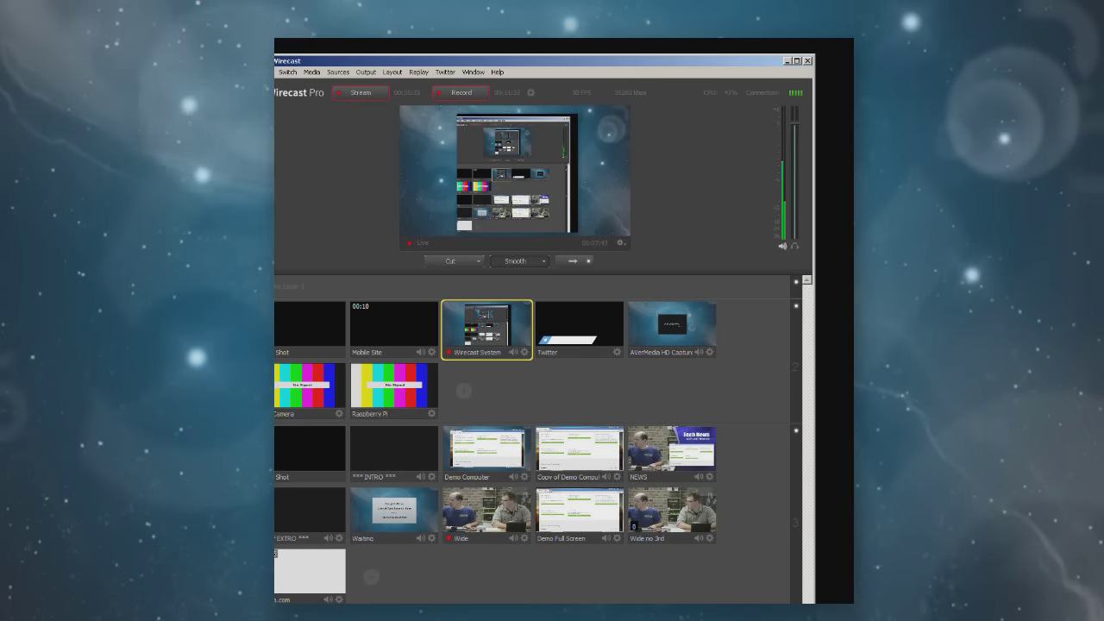
Step: Take the top-left studio camera 'Shot' live in Wirecast Pro
{"action": "left_click", "coordinate": [299, 326]}
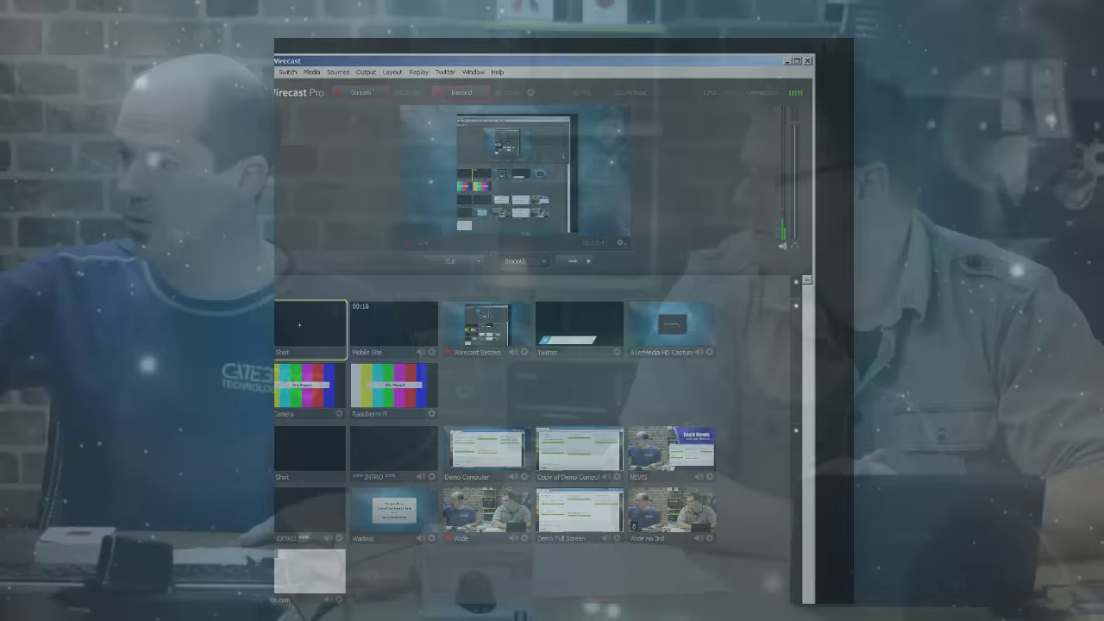
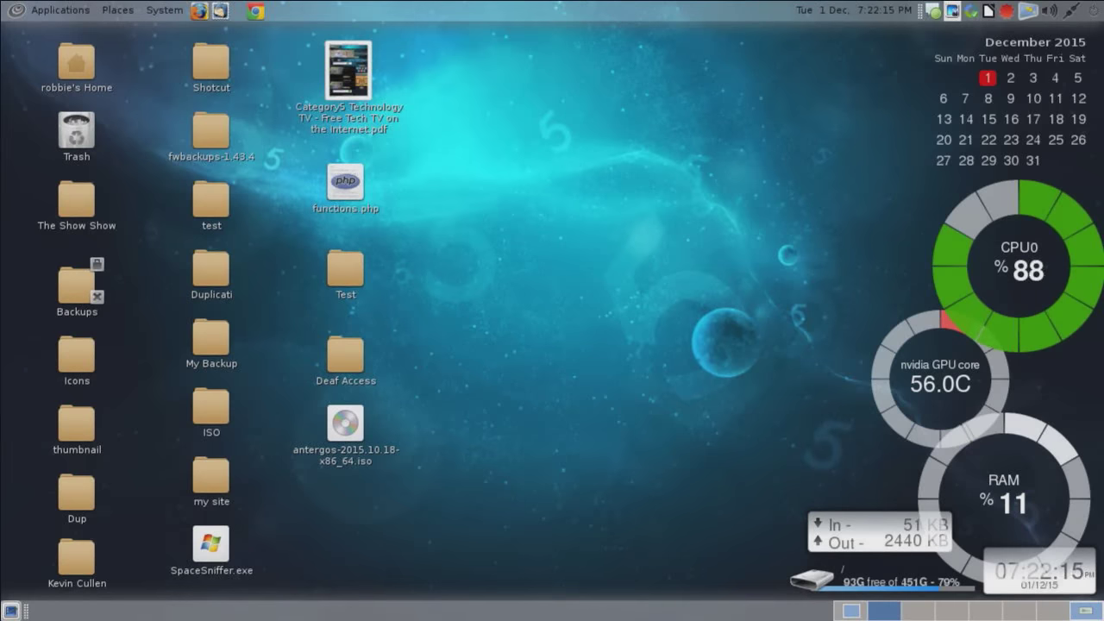
Step: Press Ctrl+Alt+L to show that it currently locks the MATE screen
{"action": "key", "text": "ctrl+alt+l"}
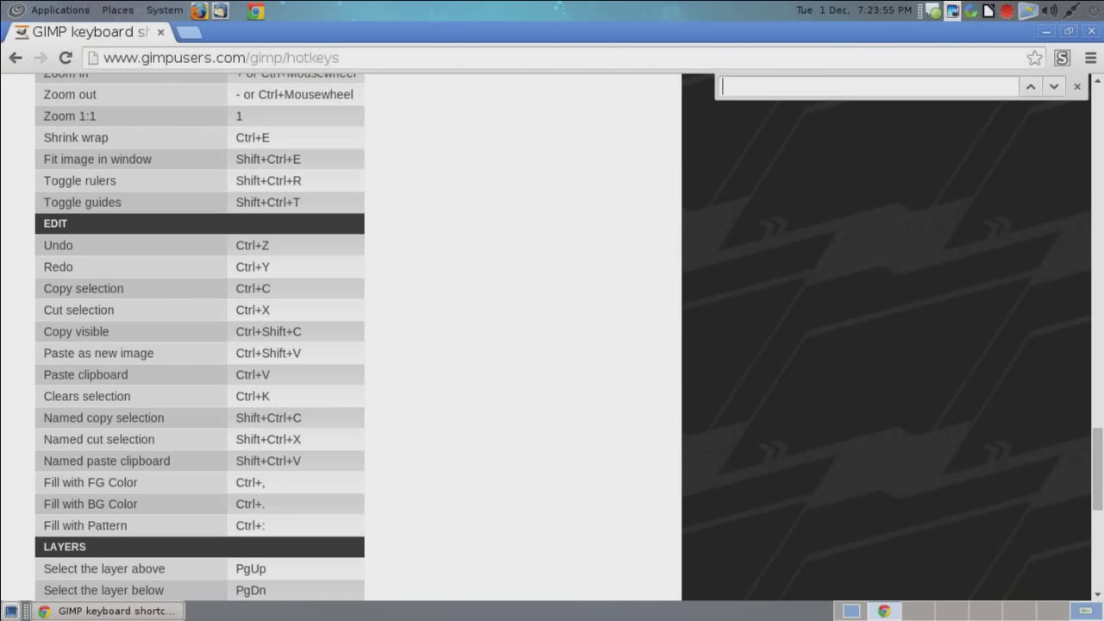
Step: Search the GIMP hotkeys page for 'levels', then 'layers', scrolling to Layers listed as Ctrl+L
{"action": "type", "text": "levels"}
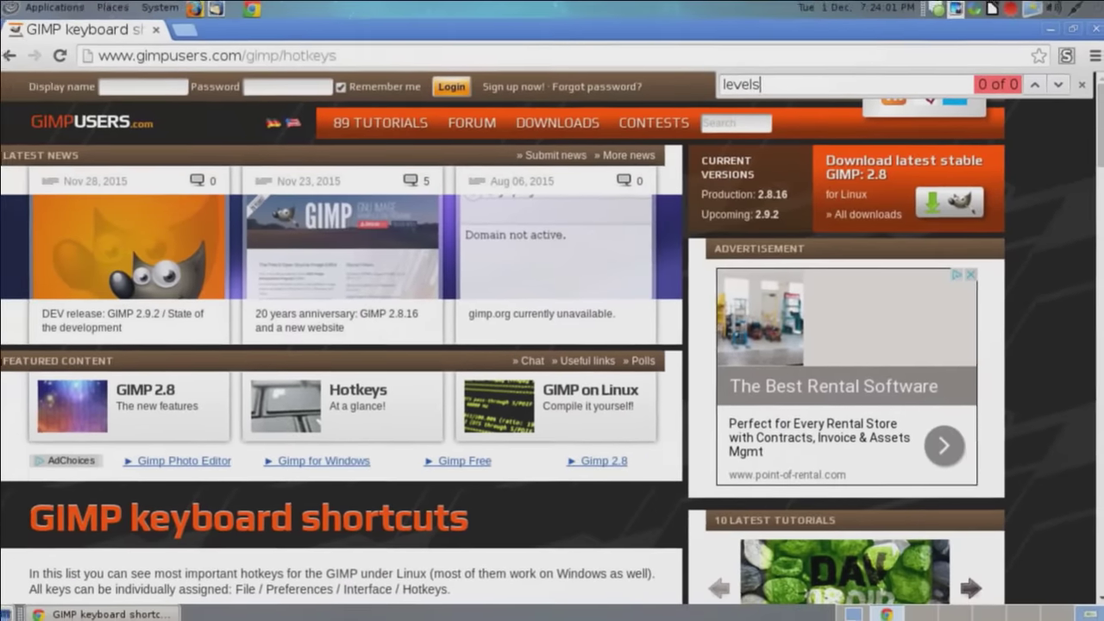
{"action": "scroll", "coordinate": [552, 345], "scroll_direction": "down", "scroll_amount": 20}
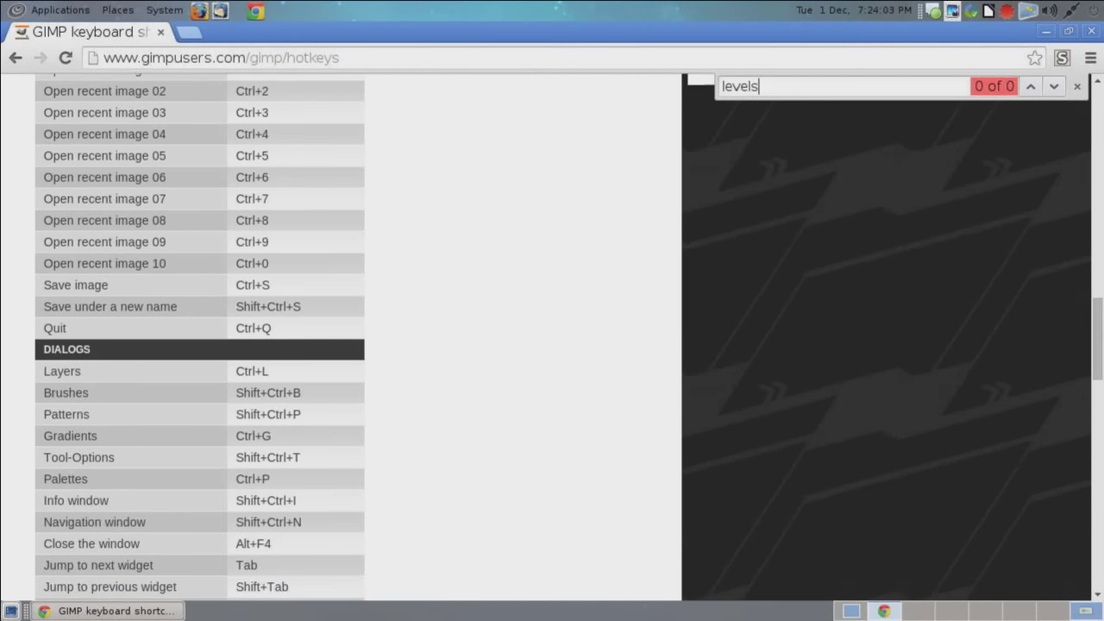
{"action": "scroll", "coordinate": [345, 345], "scroll_direction": "down", "scroll_amount": 4}
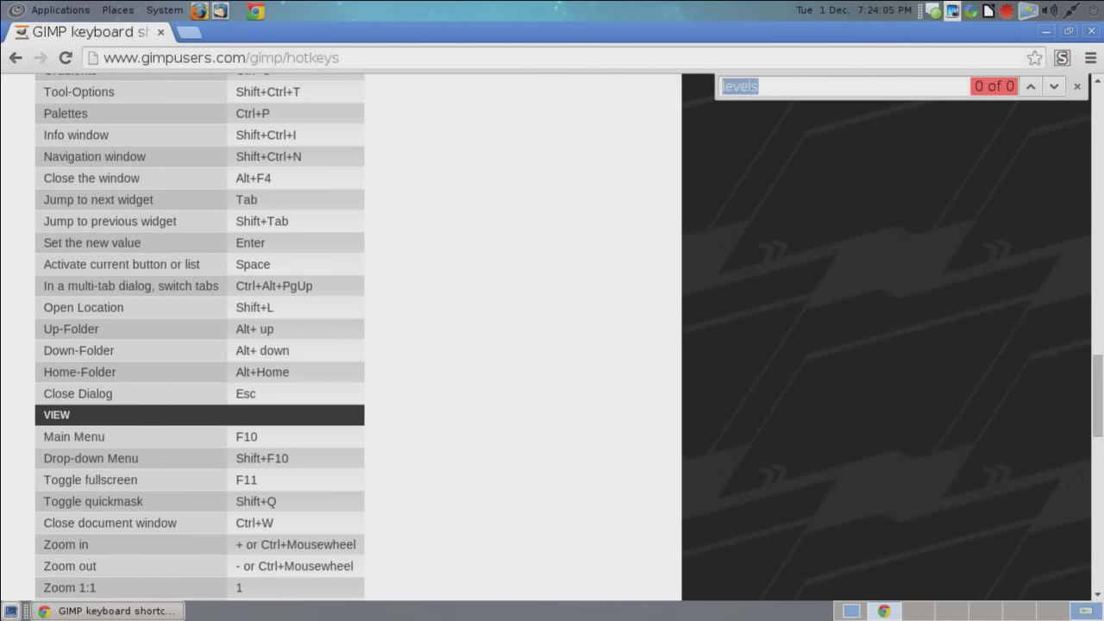
{"action": "type", "text": "layers"}
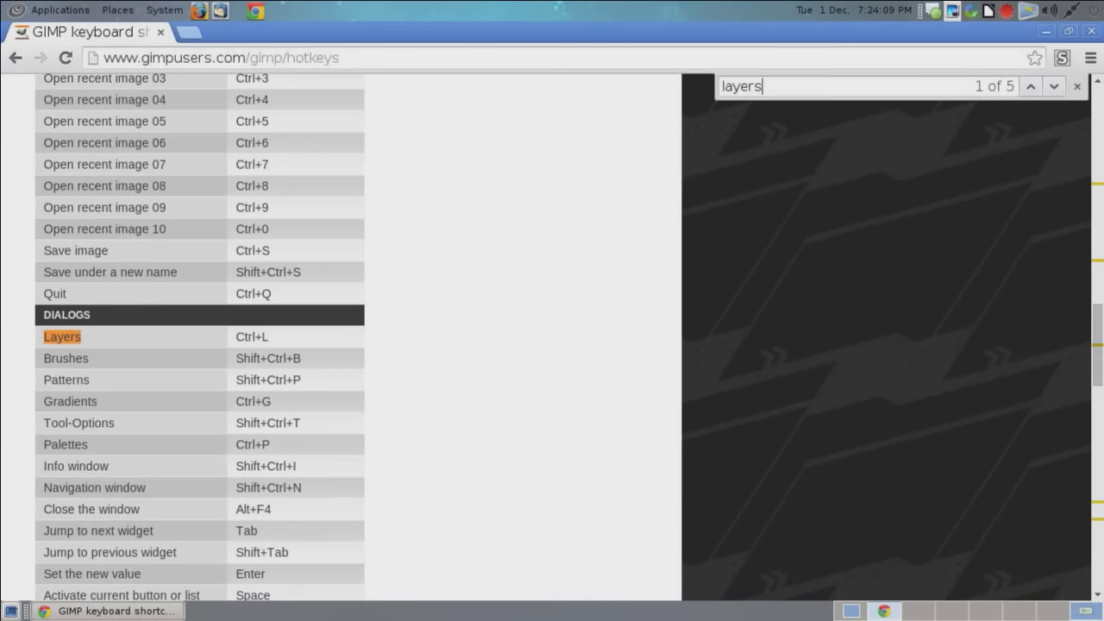
{"action": "scroll", "coordinate": [345, 337], "scroll_direction": "down", "scroll_amount": 5}
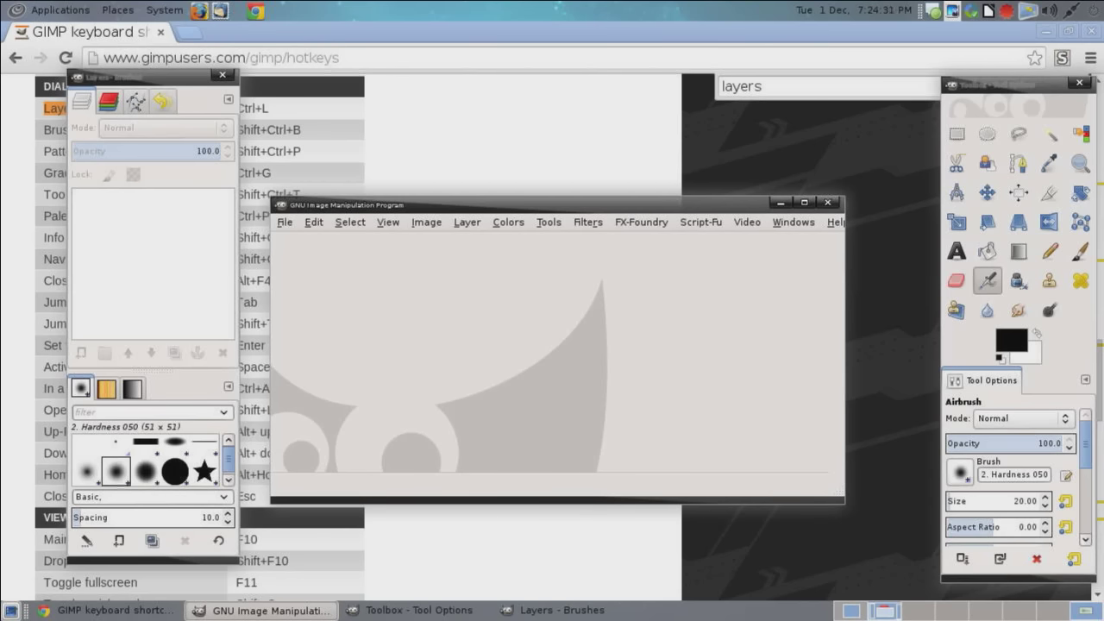
Step: Try Colors > Levels on the empty GIMP window, then move the window up and right
{"action": "right_click", "coordinate": [634, 414]}
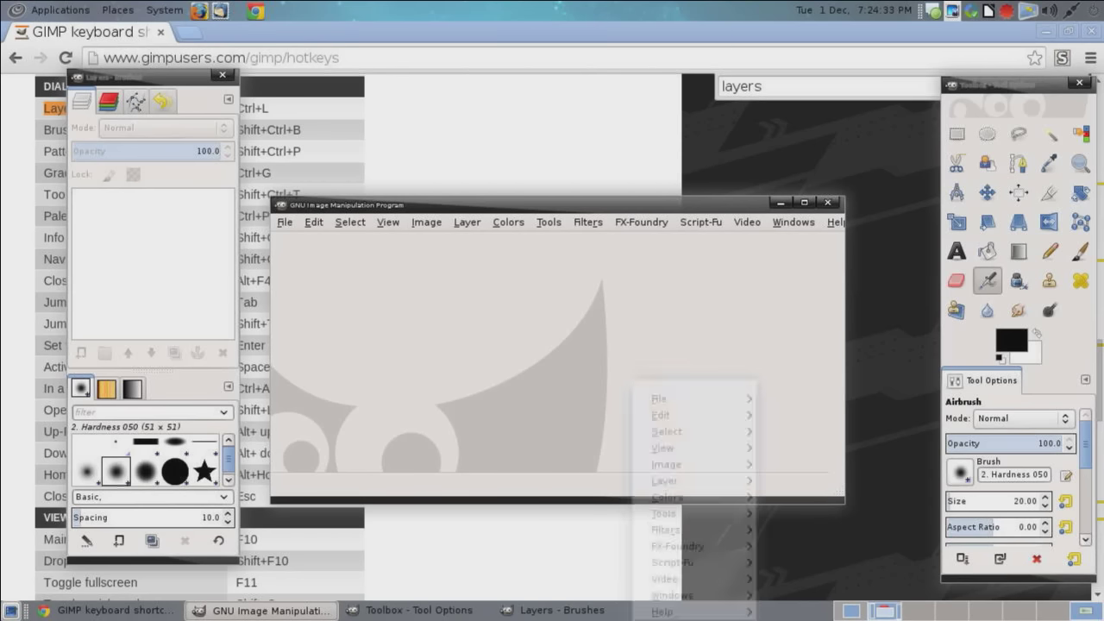
{"action": "mouse_move", "coordinate": [669, 497]}
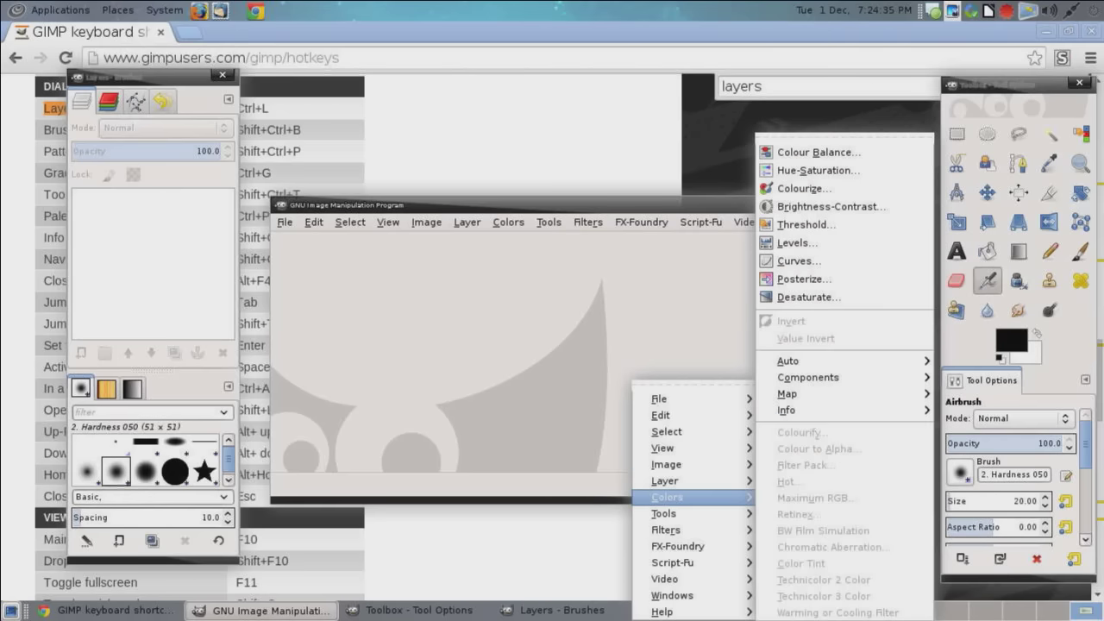
{"action": "left_click", "coordinate": [792, 242]}
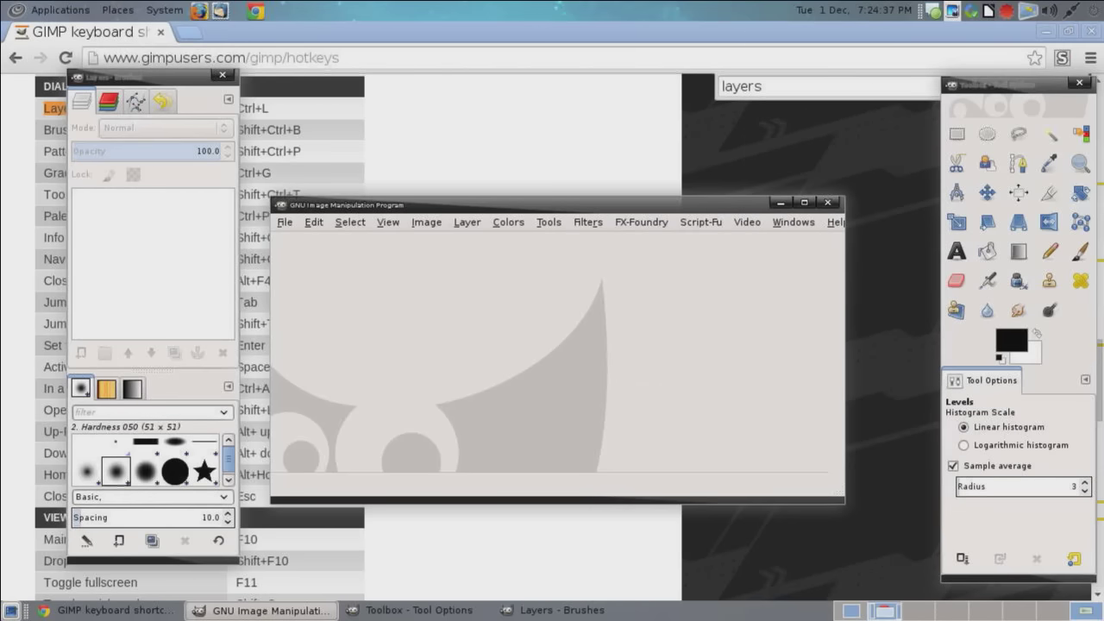
{"action": "left_click_drag", "start_coordinate": [535, 204], "coordinate": [578, 180]}
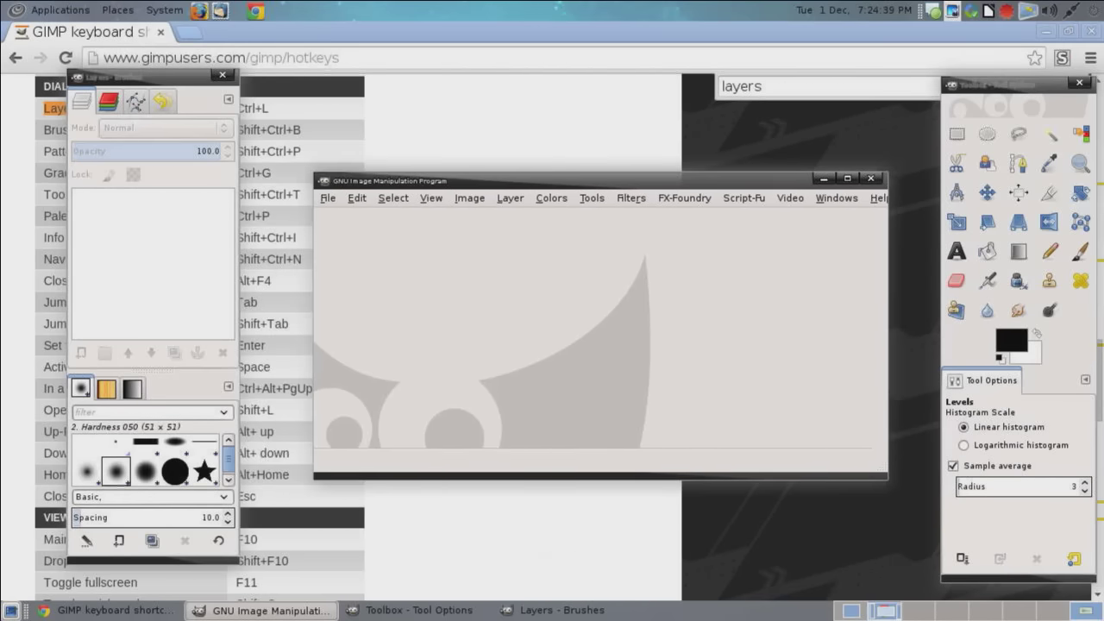
Step: Create a new image with the default 640x400 size
{"action": "right_click", "coordinate": [546, 317]}
{"action": "mouse_move", "coordinate": [573, 323]}
{"action": "left_click", "coordinate": [705, 251]}
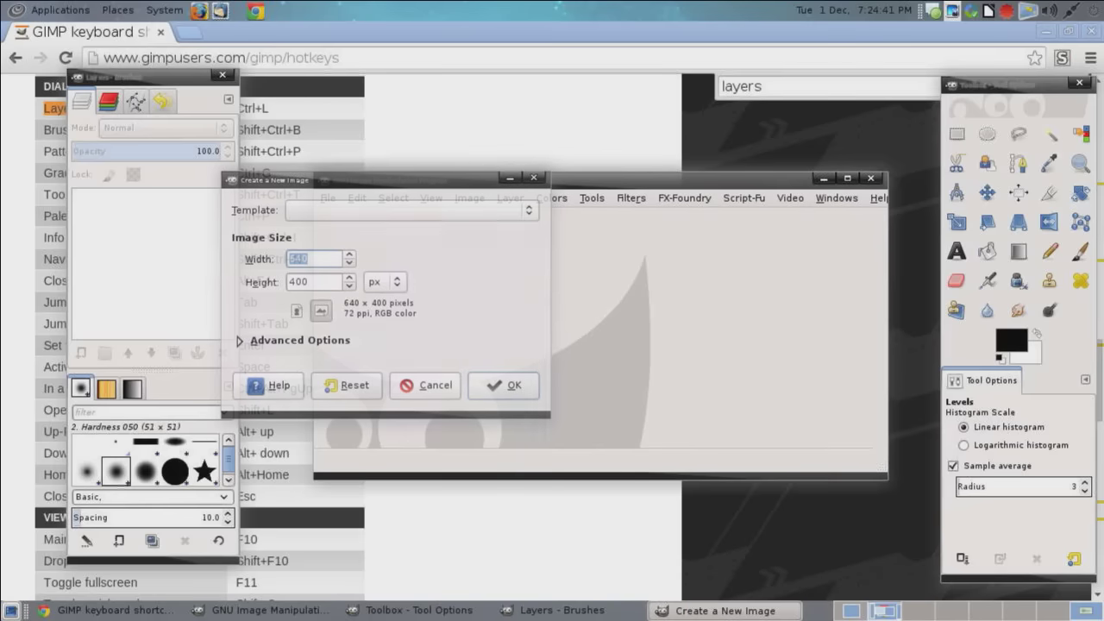
{"action": "left_click", "coordinate": [506, 386]}
Step: Open the Adjust Colour Levels dialog on the new image and close it, twice
{"action": "right_click", "coordinate": [574, 281]}
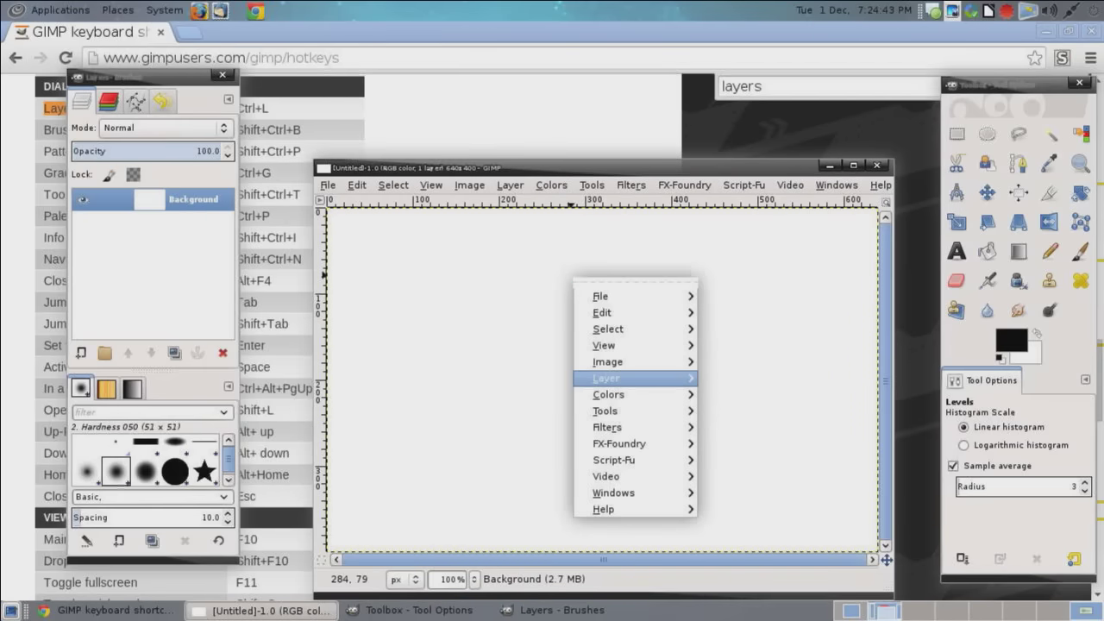
{"action": "mouse_move", "coordinate": [608, 394]}
{"action": "left_click", "coordinate": [734, 242]}
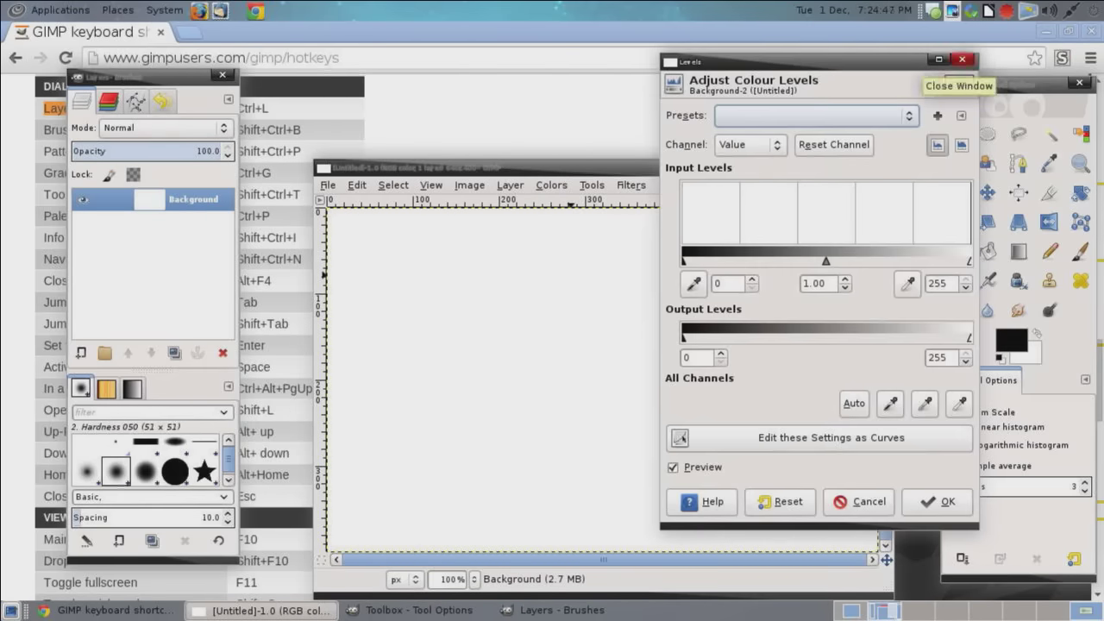
{"action": "left_click", "coordinate": [962, 58]}
{"action": "right_click", "coordinate": [553, 378]}
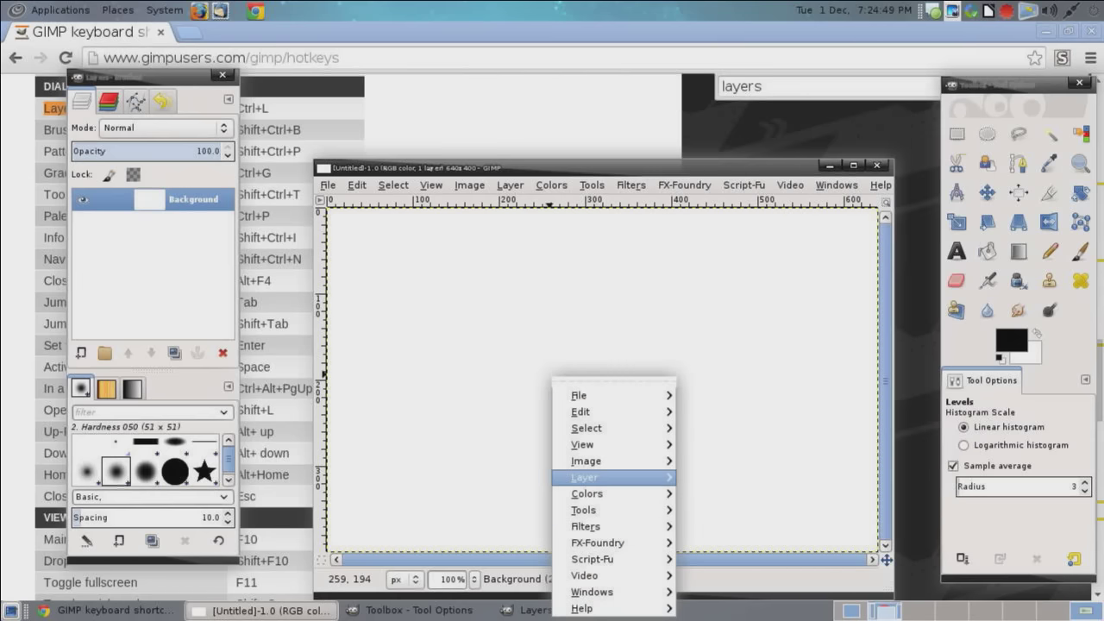
{"action": "mouse_move", "coordinate": [587, 494]}
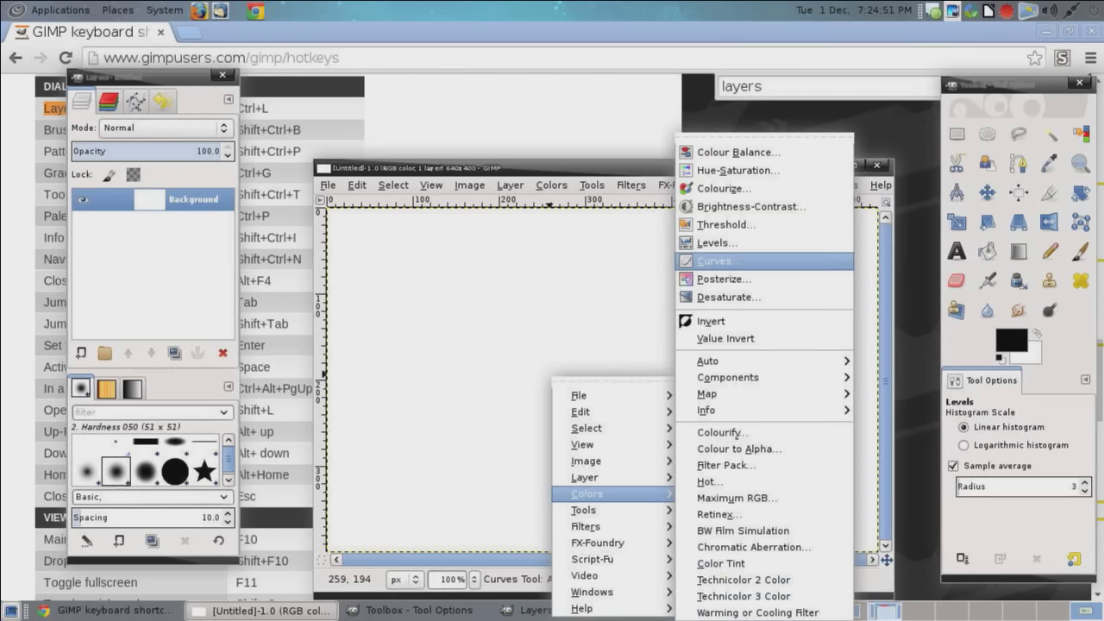
{"action": "left_click", "coordinate": [715, 242]}
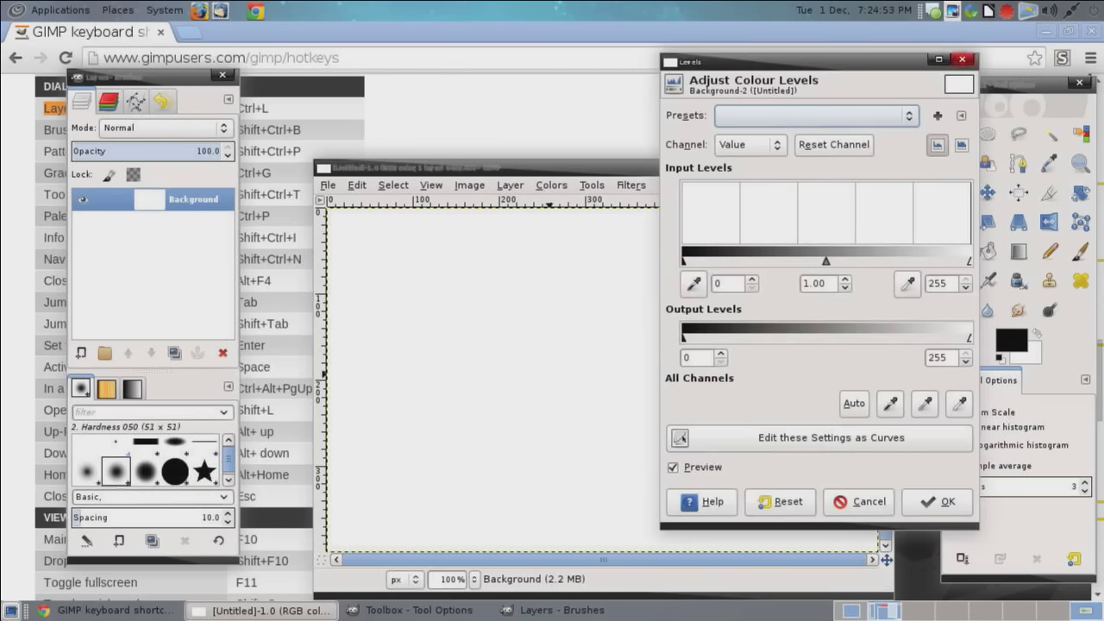
{"action": "left_click", "coordinate": [962, 59]}
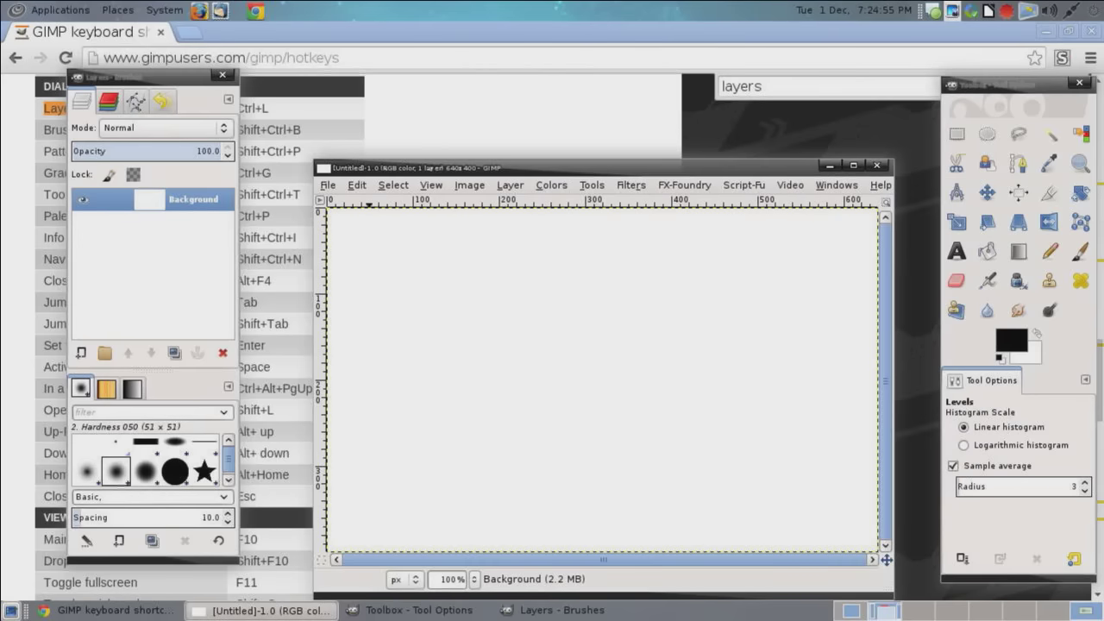
Step: Tick 'Use dynamic keyboard shortcuts' in Interface preferences and open Configure Keyboard Shortcuts
{"action": "key", "text": "alt+e"}
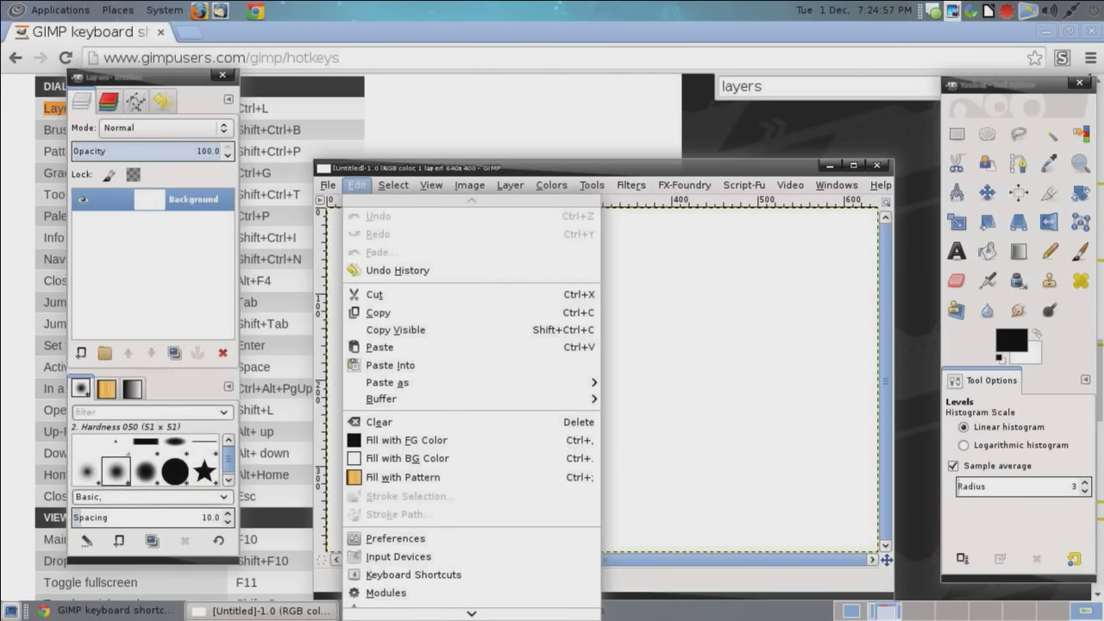
{"action": "key", "text": "e"}
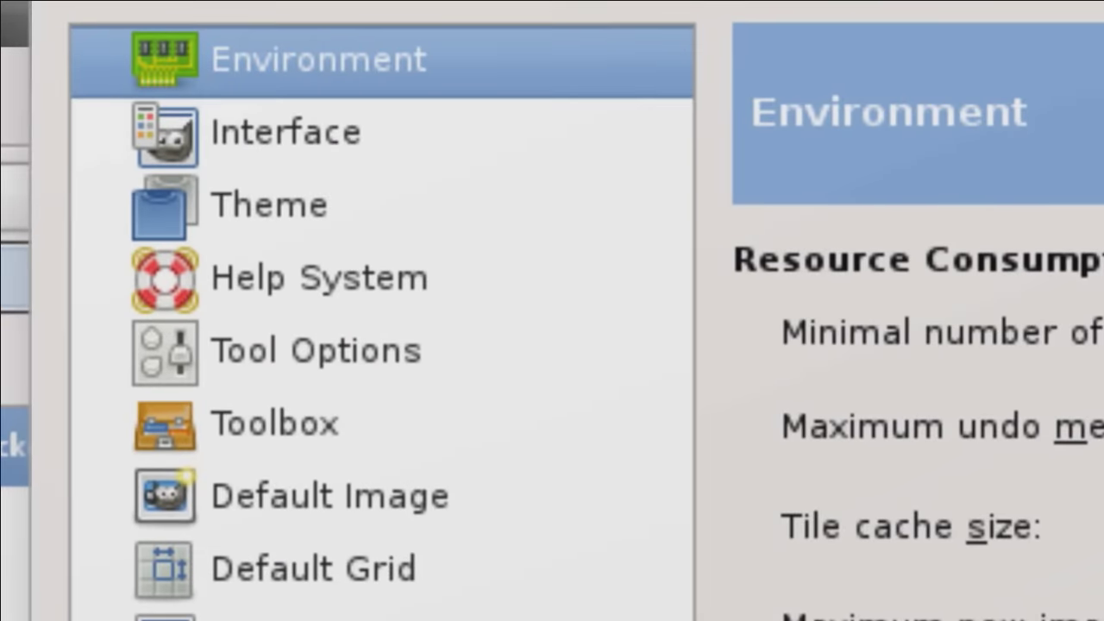
{"action": "key", "text": "Down"}
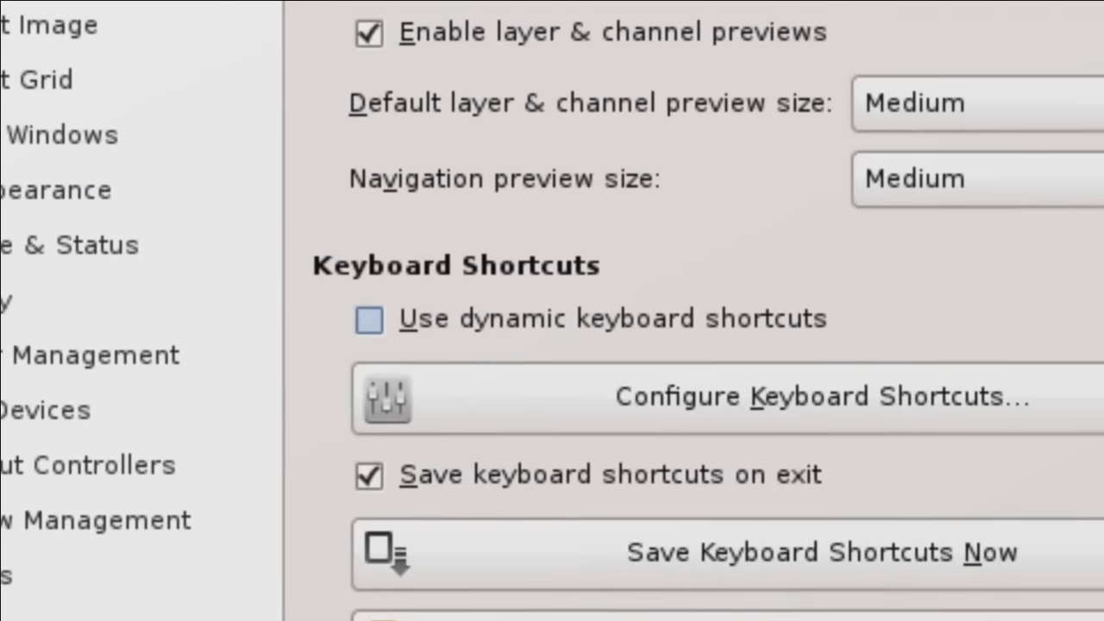
{"action": "left_click", "coordinate": [401, 313]}
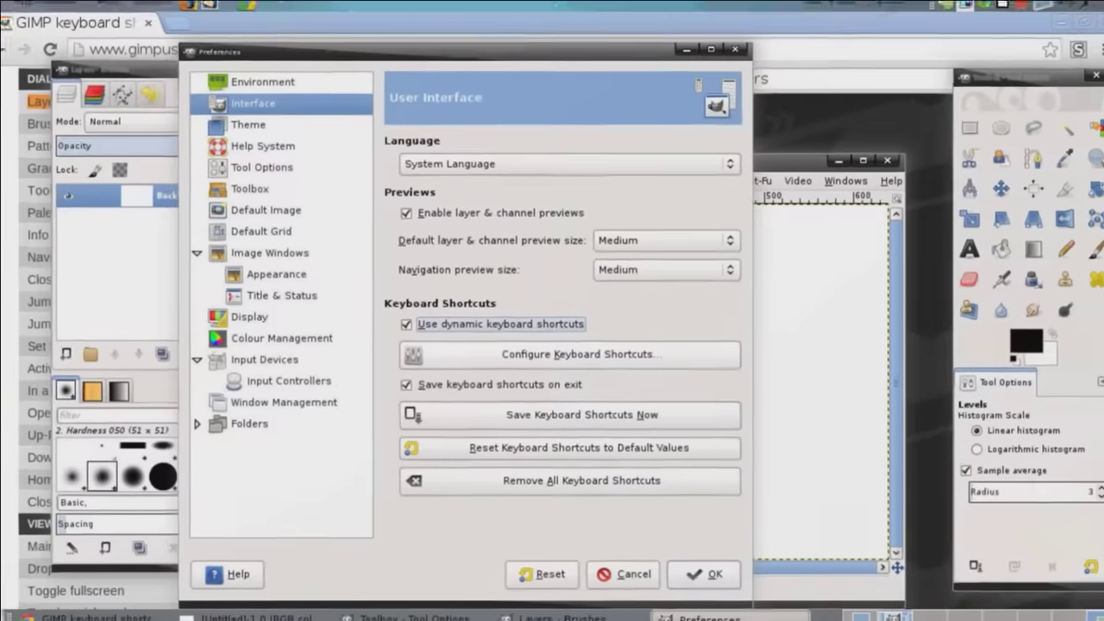
{"action": "left_click", "coordinate": [643, 353]}
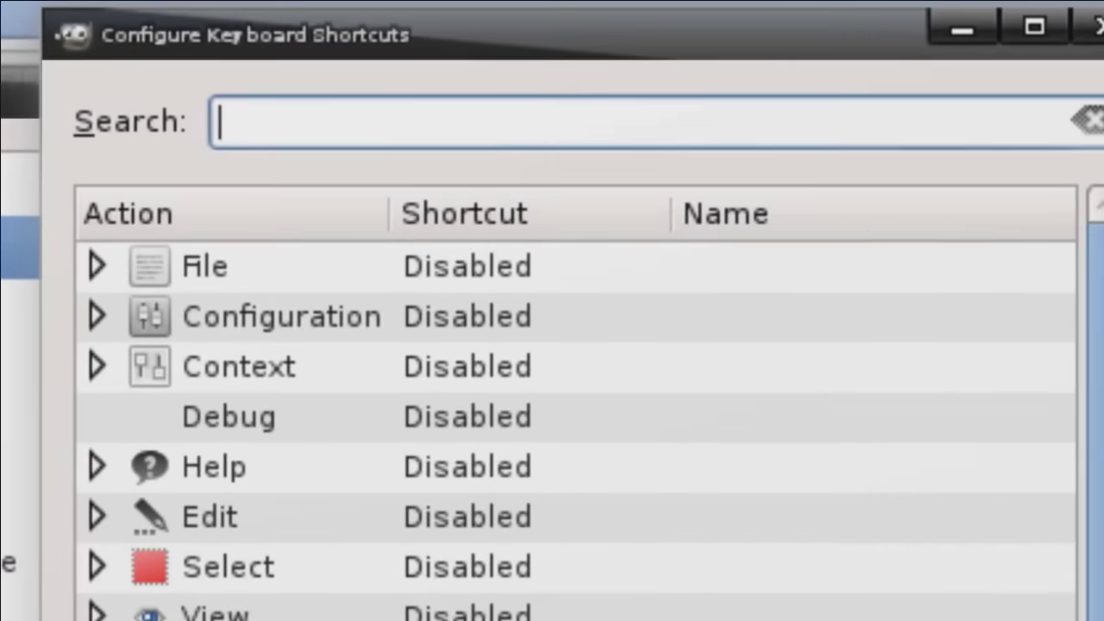
Step: Assign Ctrl+Alt+L to the Plug-Ins Levels action, then close the shortcut editor and Preferences
{"action": "type", "text": "levels"}
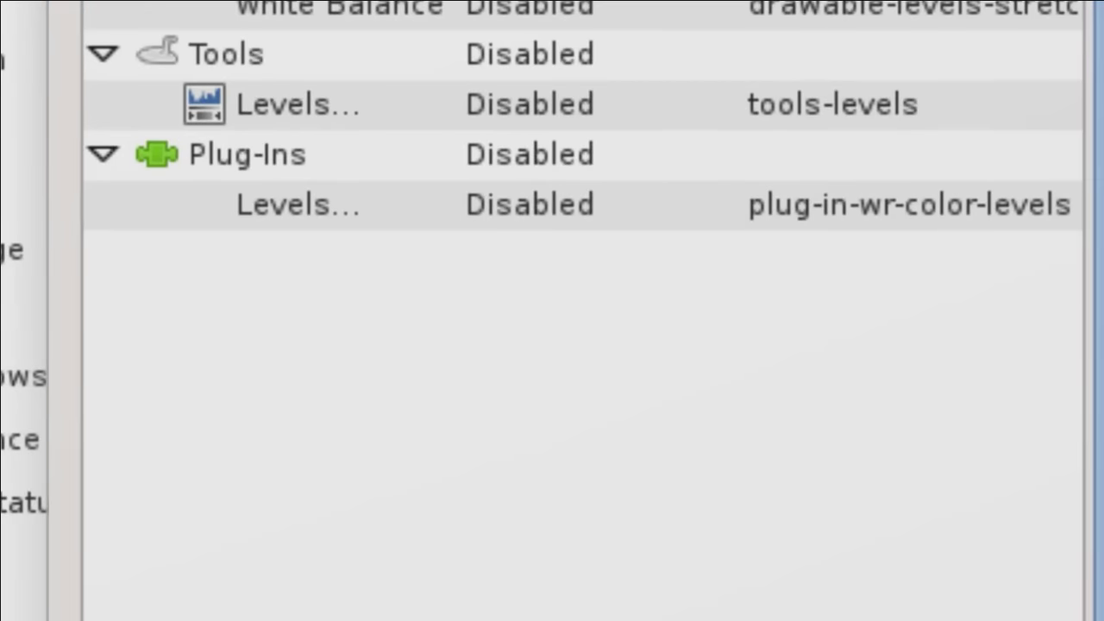
{"action": "left_click", "coordinate": [529, 205]}
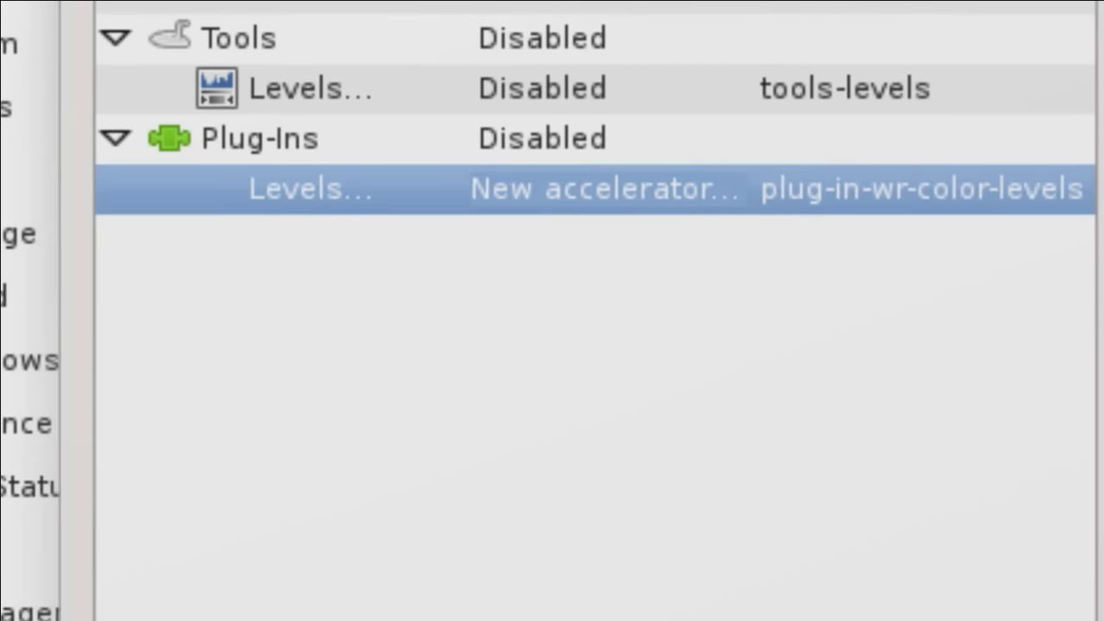
{"action": "key", "text": "ctrl+alt+l"}
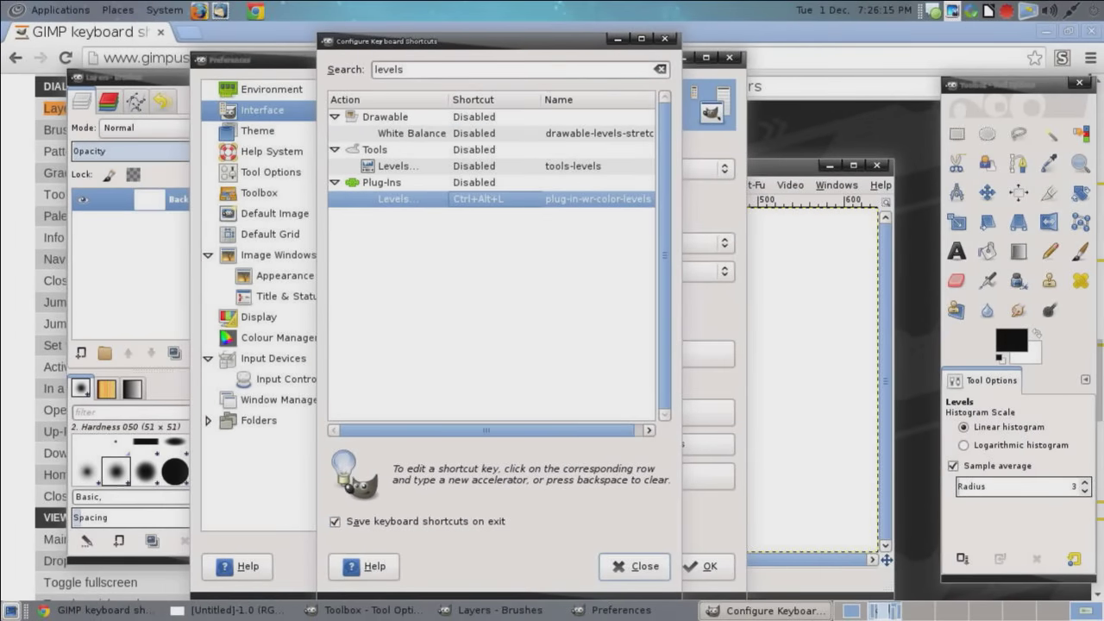
{"action": "key", "text": "Escape"}
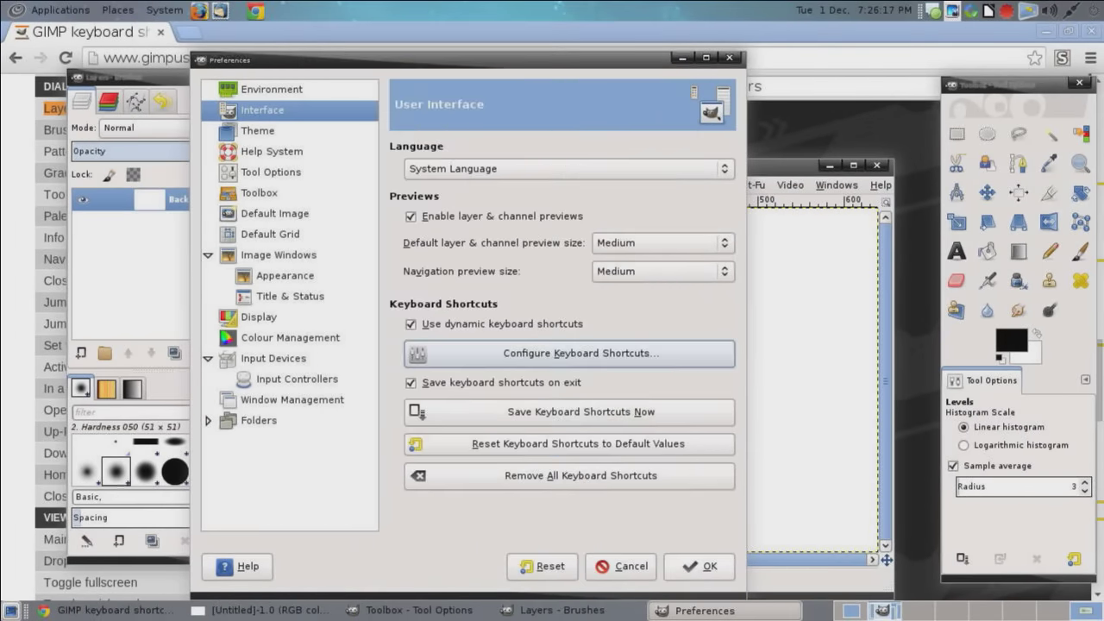
{"action": "key", "text": "Return"}
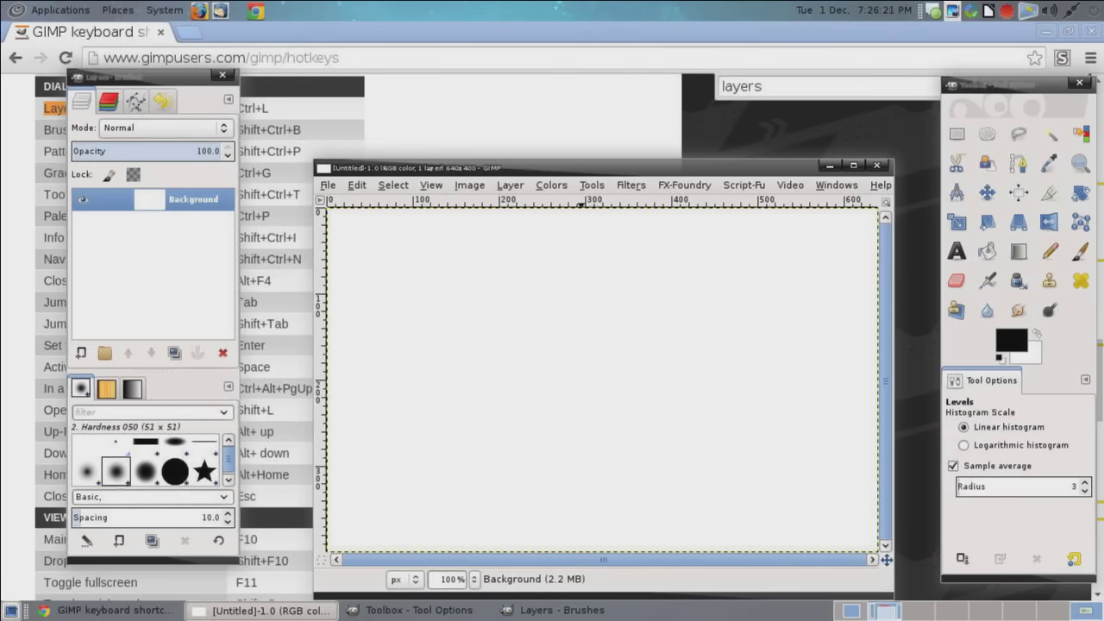
{"action": "key", "text": "ctrl+alt+l"}
{"action": "left_click_drag", "start_coordinate": [578, 166], "coordinate": [539, 134]}
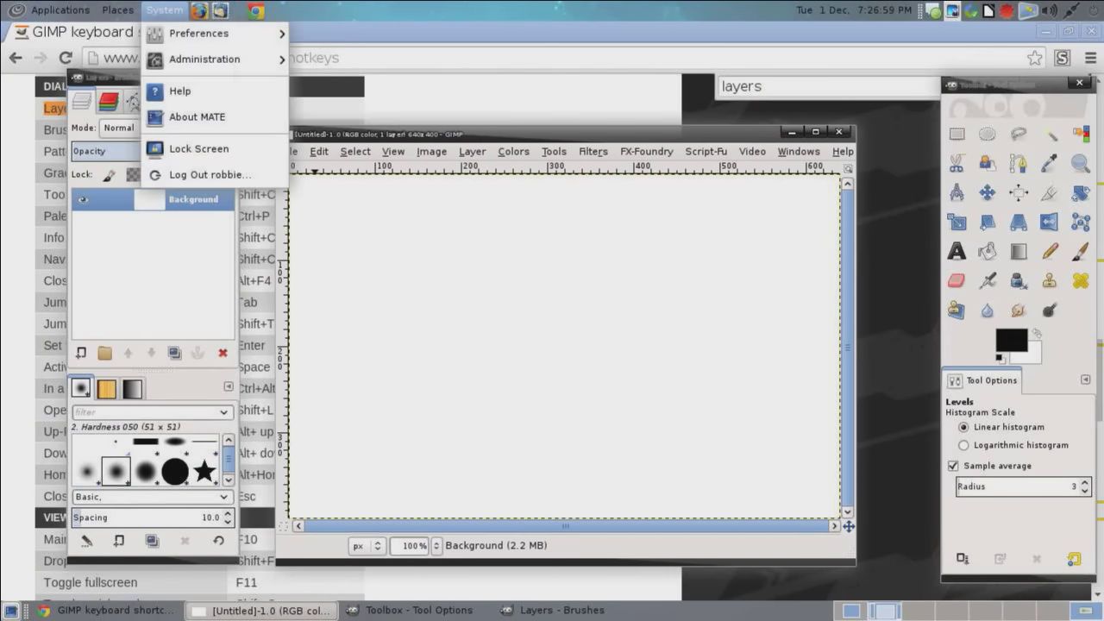
Step: Open System > Preferences > Keyboard Shortcuts from the MATE menu
{"action": "key", "text": "Down"}
{"action": "key", "text": "Right"}
{"action": "key", "text": "Down"}
{"action": "key", "text": "Down"}
{"action": "key", "text": "Down"}
{"action": "key", "text": "Down"}
{"action": "key", "text": "Down"}
{"action": "key", "text": "Down"}
{"action": "key", "text": "Down"}
{"action": "key", "text": "Down"}
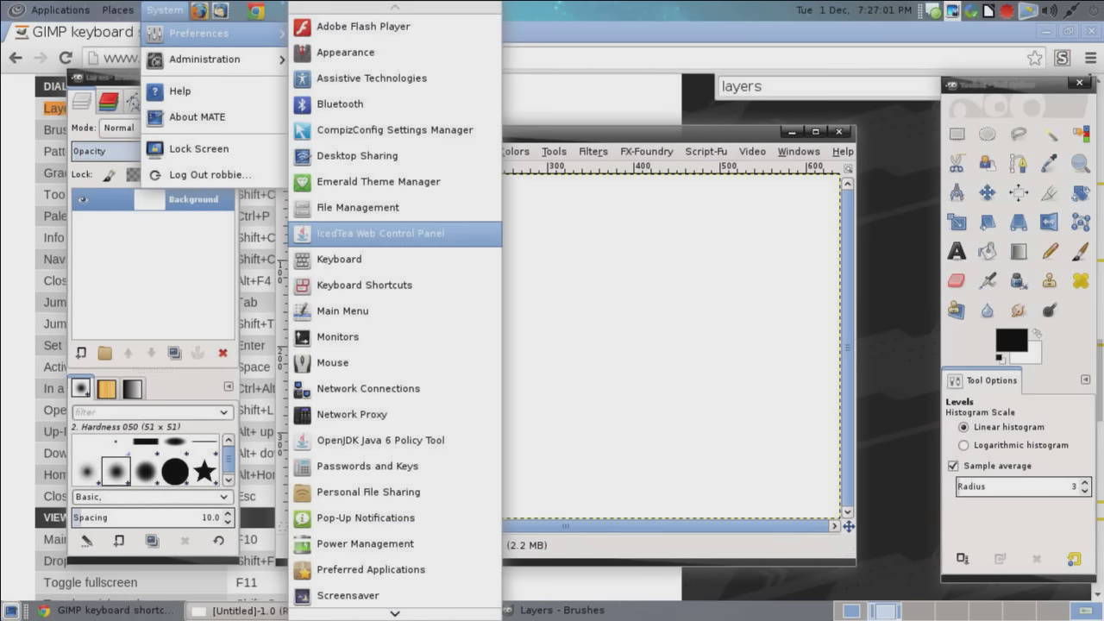
{"action": "key", "text": "Down"}
{"action": "key", "text": "Down"}
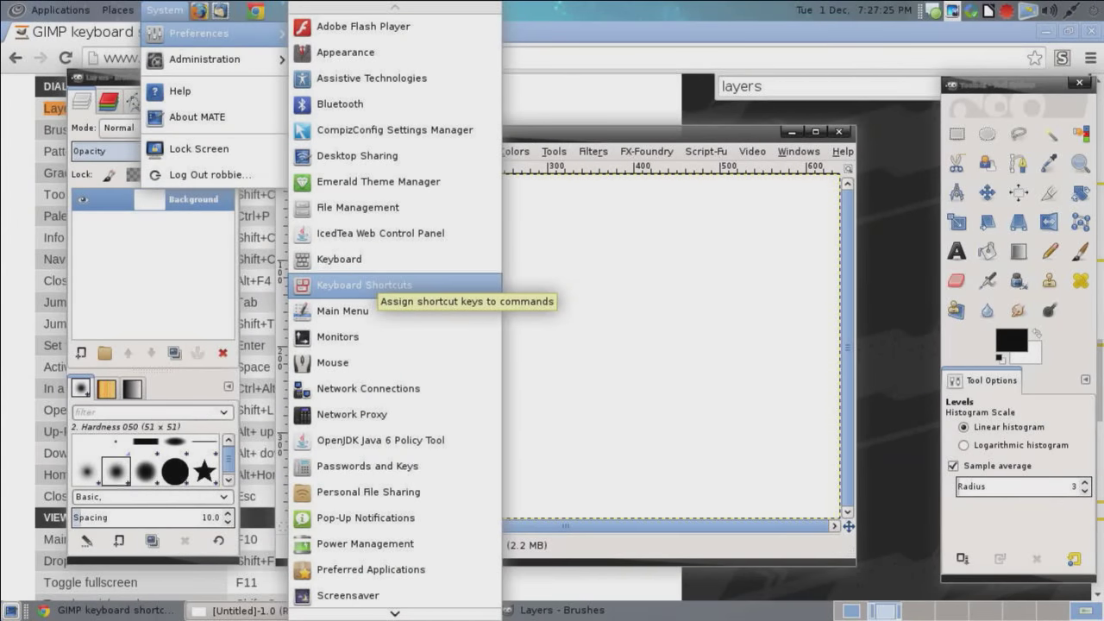
{"action": "left_click", "coordinate": [366, 285]}
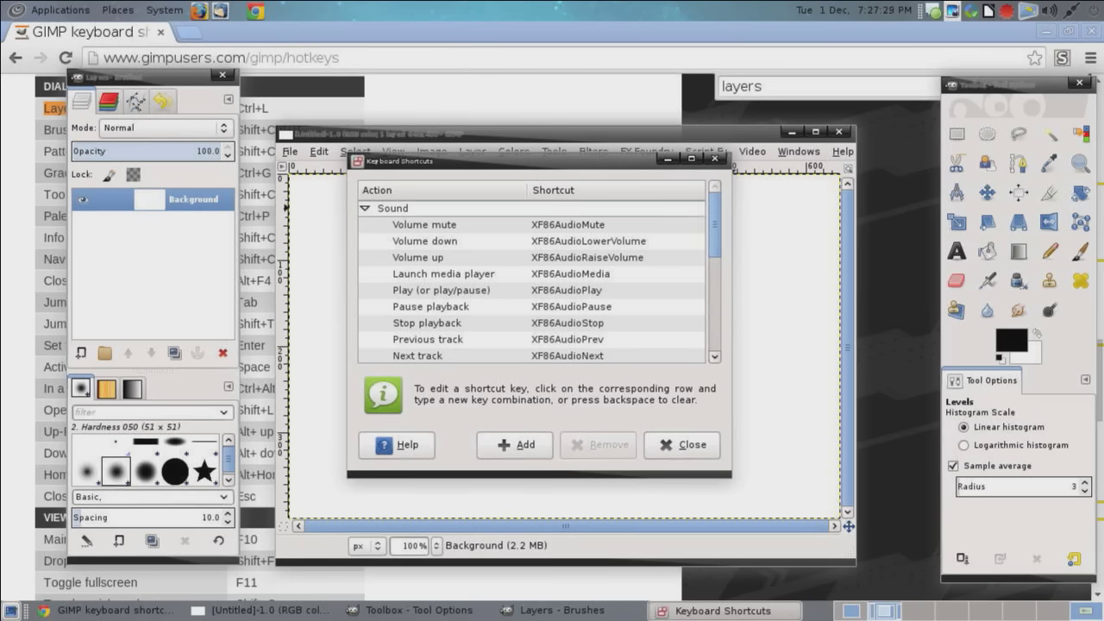
Step: Rebind the Lock screen action to Shift+Ctrl+Alt+L and close Keyboard Shortcuts
{"action": "scroll", "coordinate": [531, 281], "scroll_direction": "down", "scroll_amount": 5}
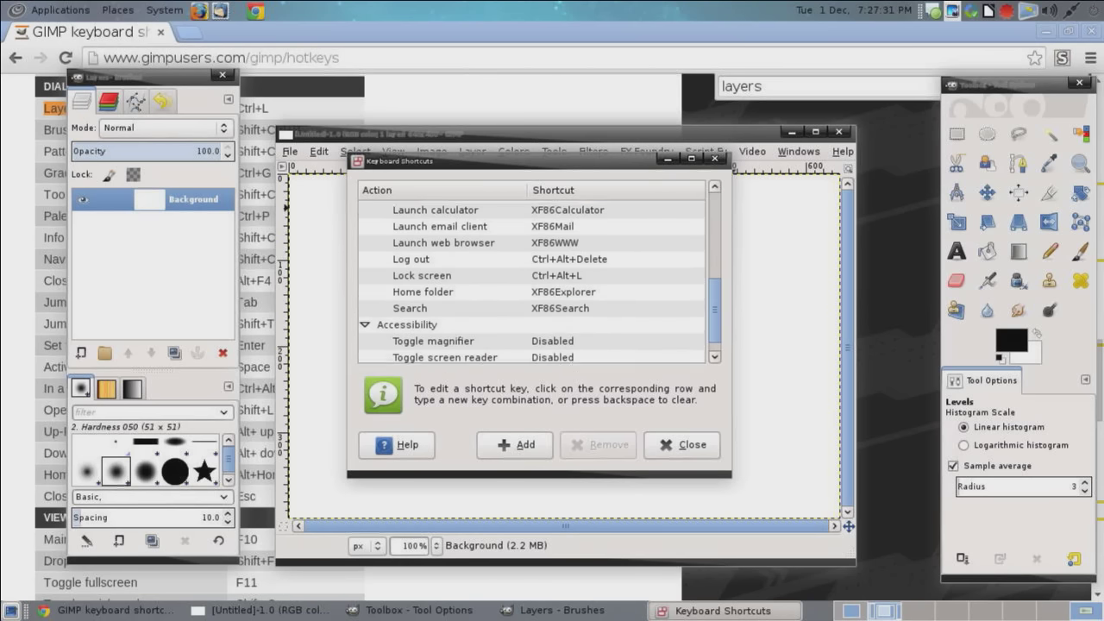
{"action": "scroll", "coordinate": [531, 281], "scroll_direction": "down", "scroll_amount": 1}
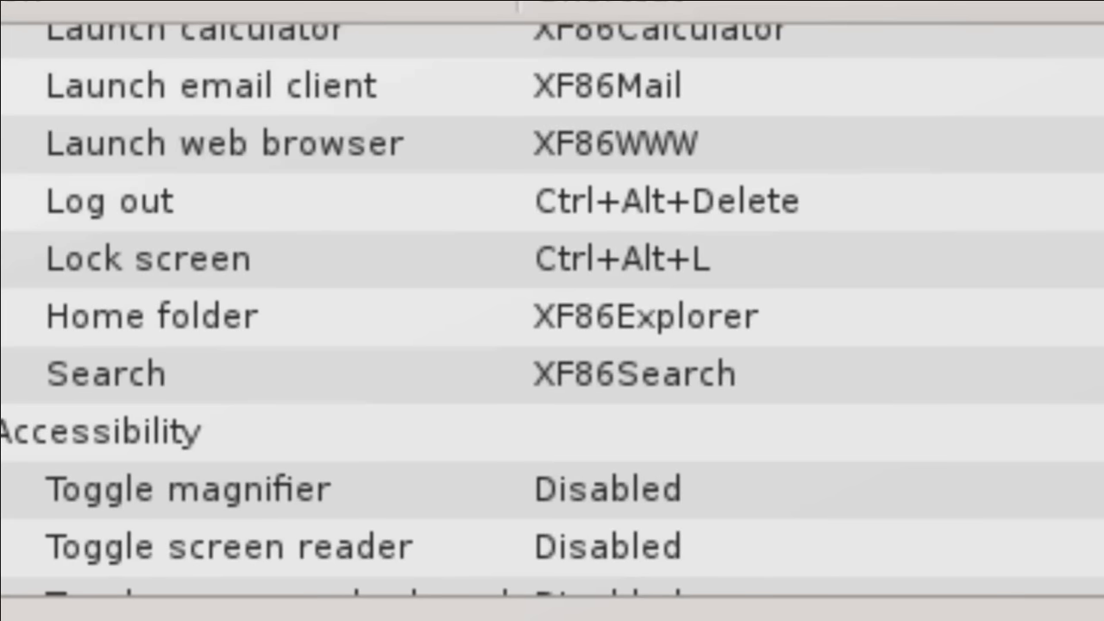
{"action": "left_click", "coordinate": [621, 258]}
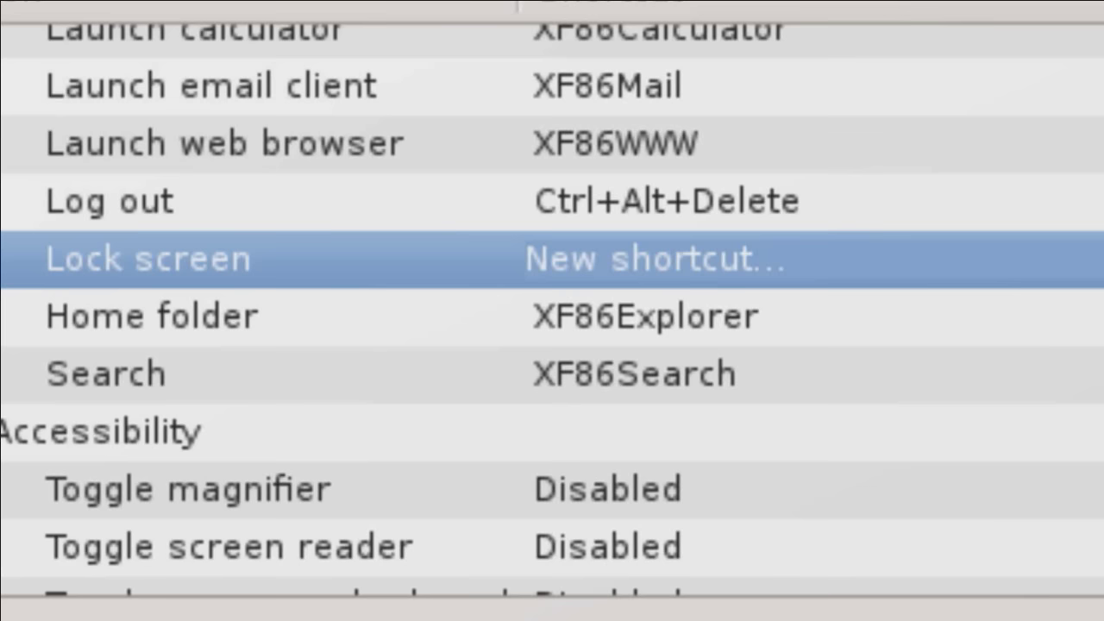
{"action": "key", "text": "shift+ctrl+alt+l"}
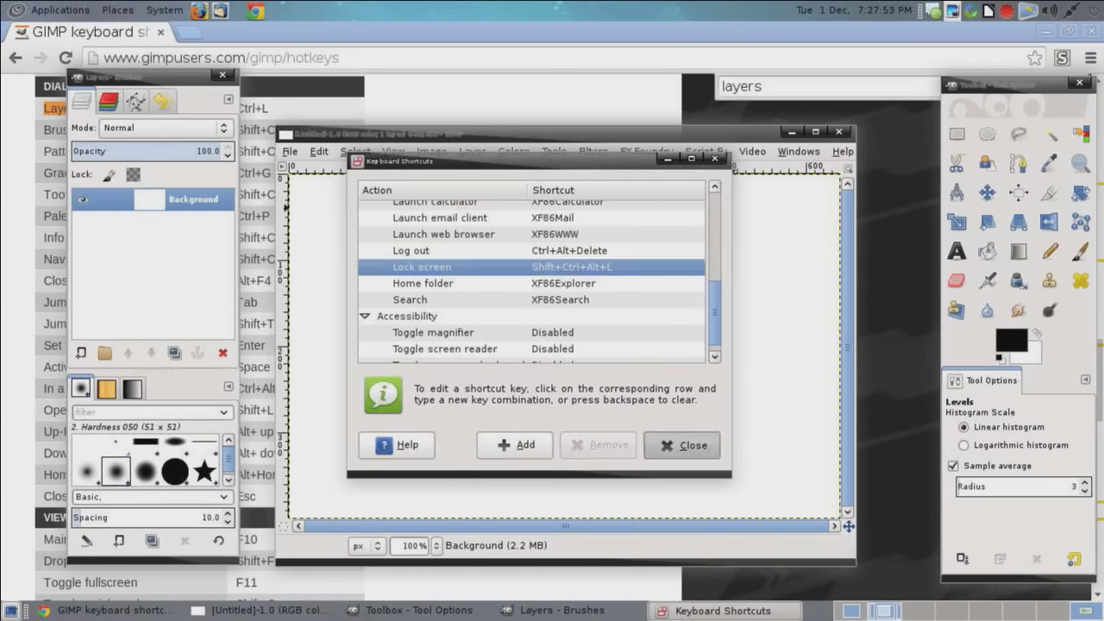
{"action": "key", "text": "Escape"}
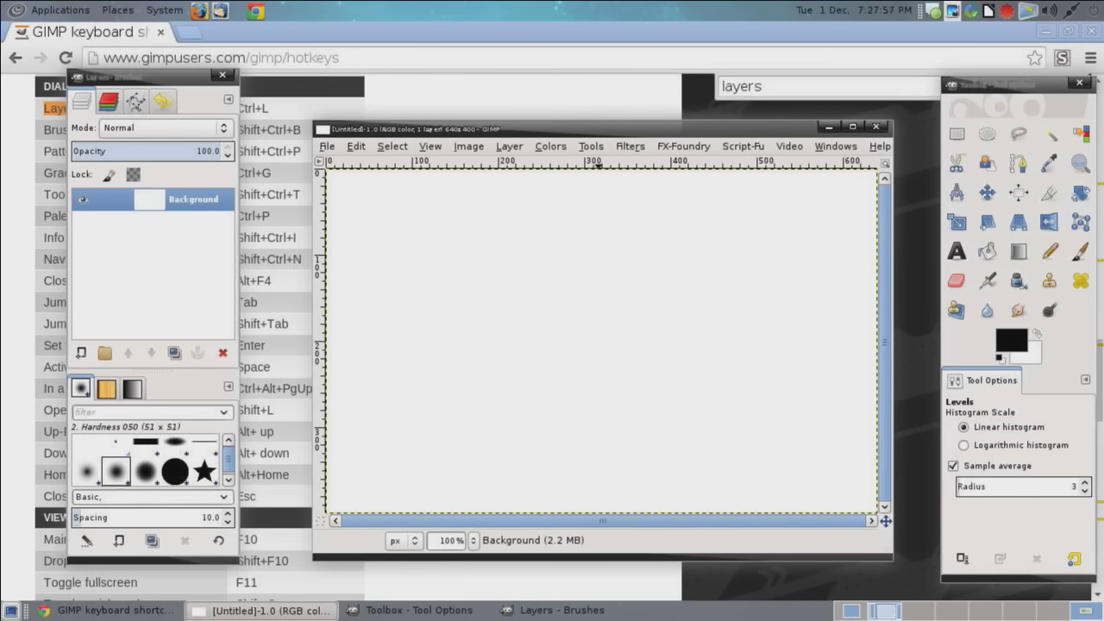
Step: Test Ctrl+L, dismiss Colour Levels, and reopen the keyboard shortcut editor from Interface preferences
{"action": "key", "text": "ctrl+l"}
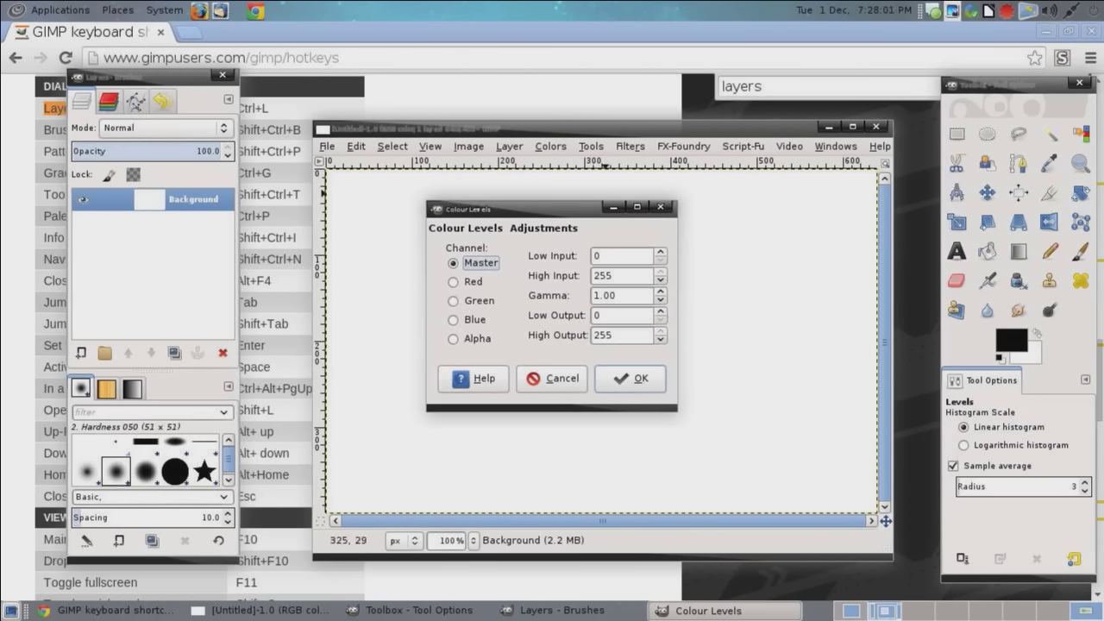
{"action": "key", "text": "Escape"}
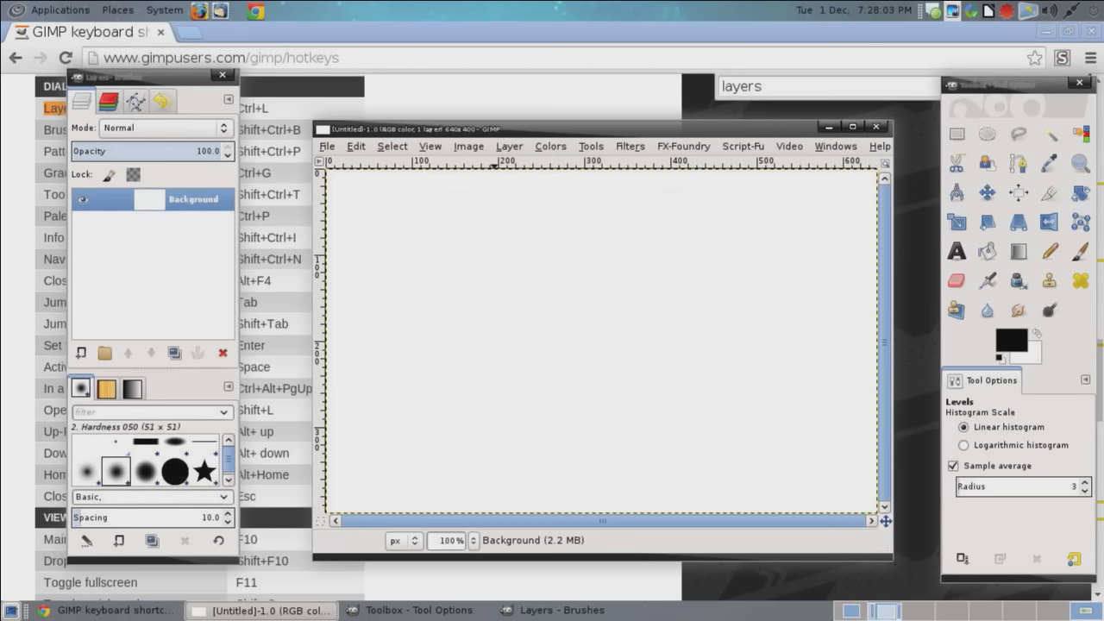
{"action": "key", "text": "alt+i"}
{"action": "key", "text": "alt+e"}
{"action": "key", "text": "e"}
{"action": "key", "text": "e"}
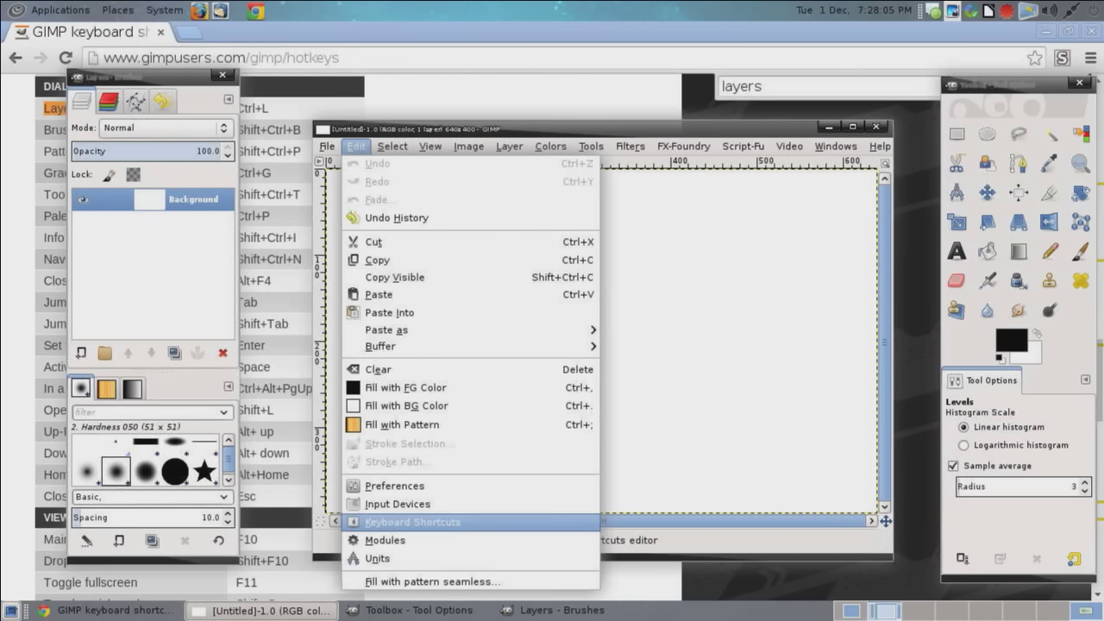
{"action": "key", "text": "e"}
{"action": "key", "text": "Return"}
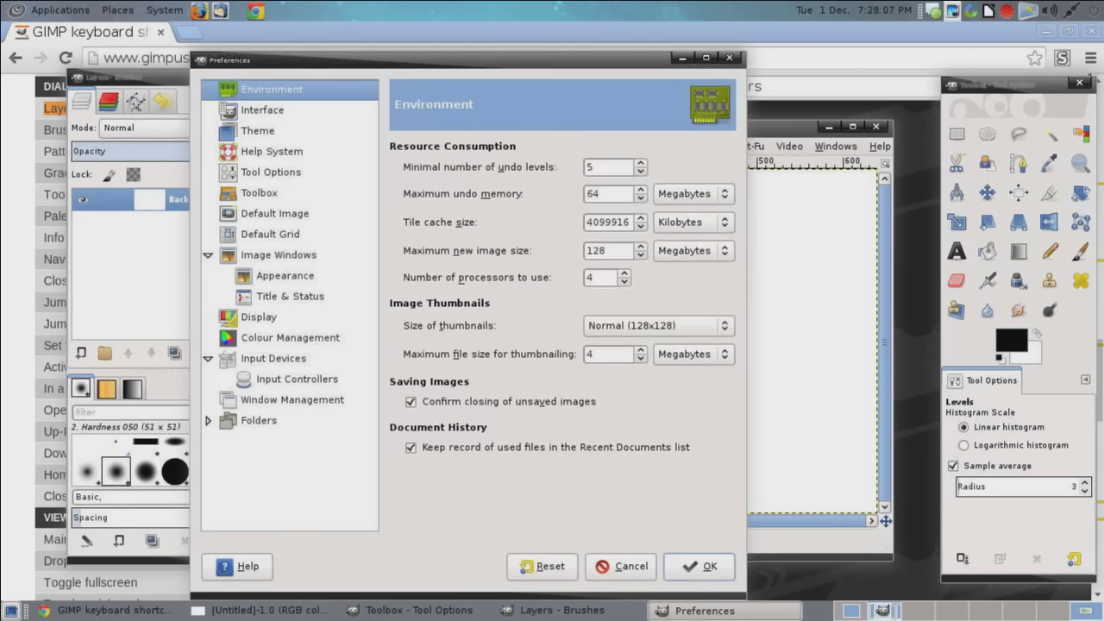
{"action": "left_click", "coordinate": [262, 110]}
{"action": "key", "text": "alt+k"}
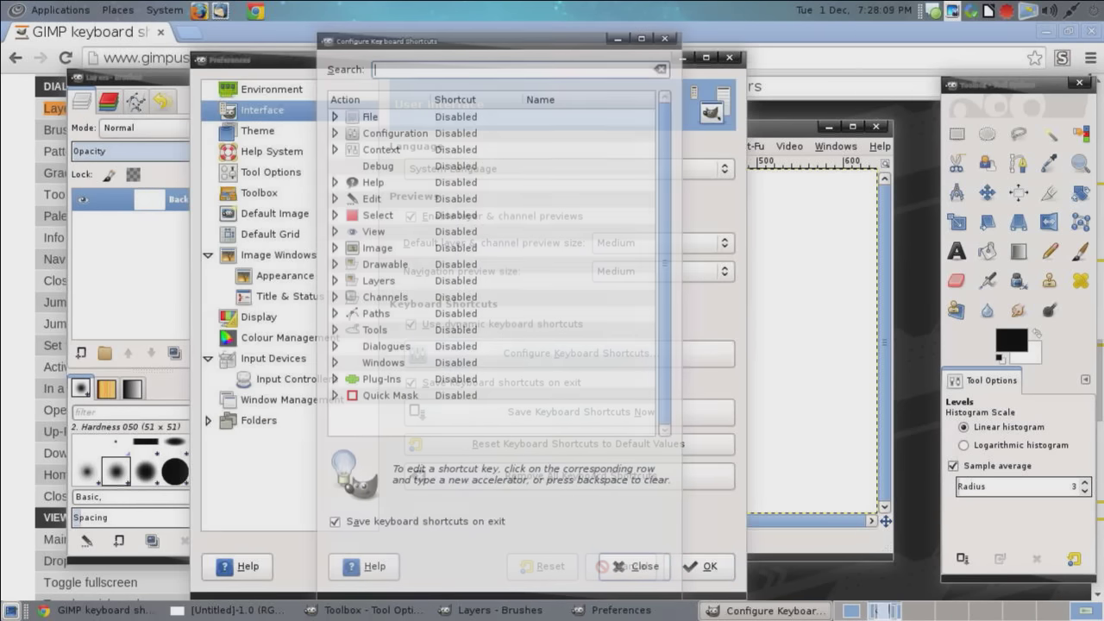
Step: Search 'levels' and clear the Ctrl+Alt+L shortcut from the plug-in Levels entry
{"action": "type", "text": "levels"}
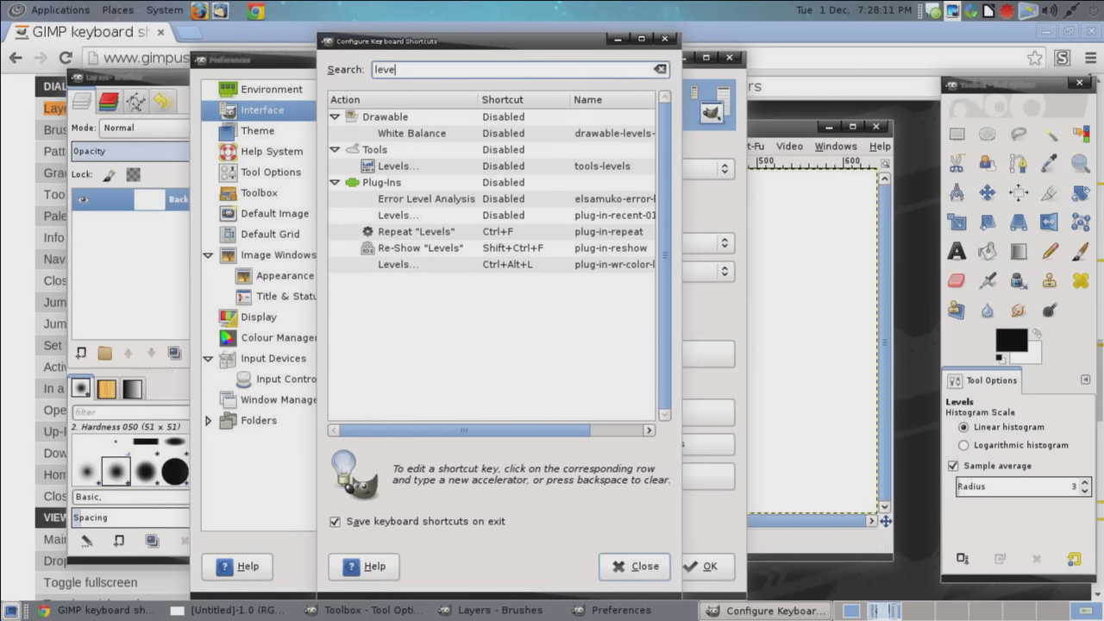
{"action": "left_click", "coordinate": [397, 248]}
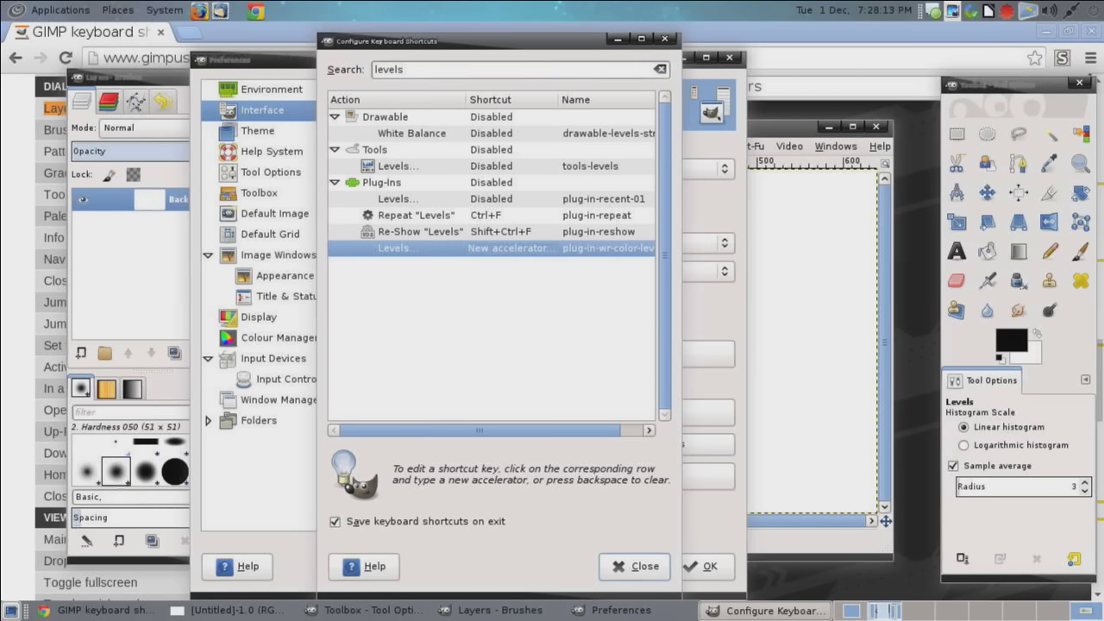
{"action": "key", "text": "Return"}
{"action": "key", "text": "Escape"}
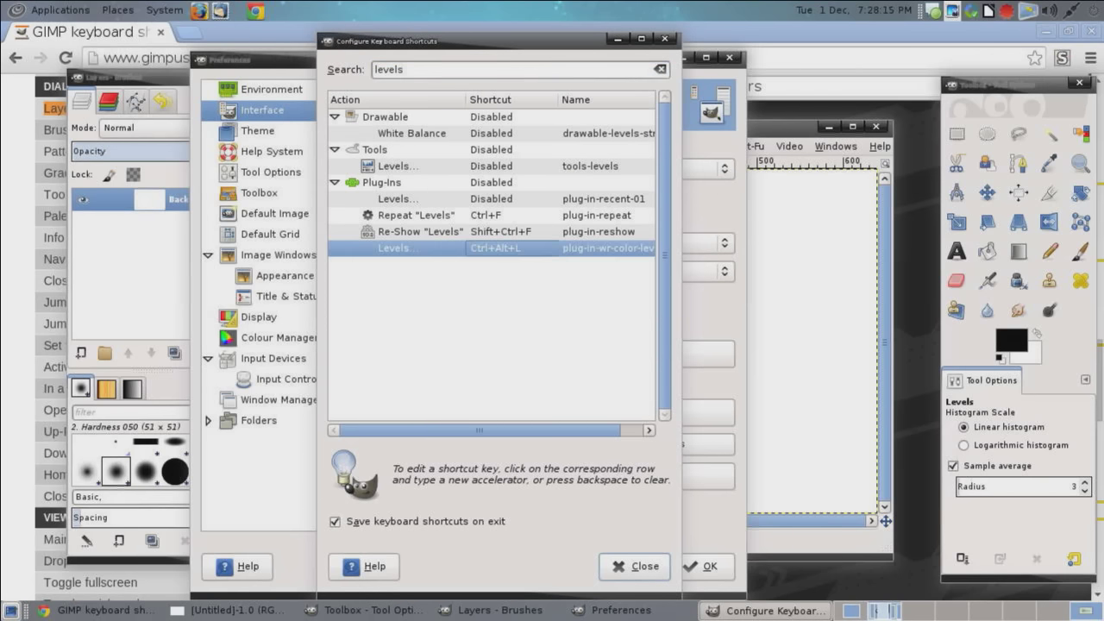
{"action": "key", "text": "Return"}
{"action": "key", "text": "BackSpace"}
Step: Assign Ctrl+Alt+L to the plug-in-recent-01 Levels entry and close Preferences
{"action": "left_click", "coordinate": [509, 198]}
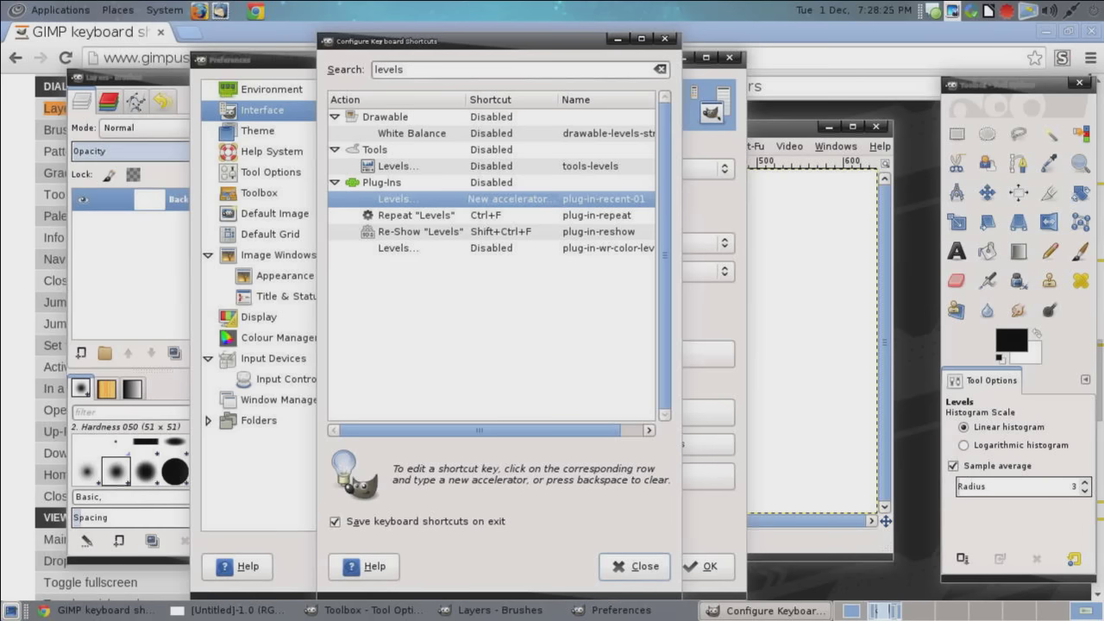
{"action": "key", "text": "ctrl+alt+l"}
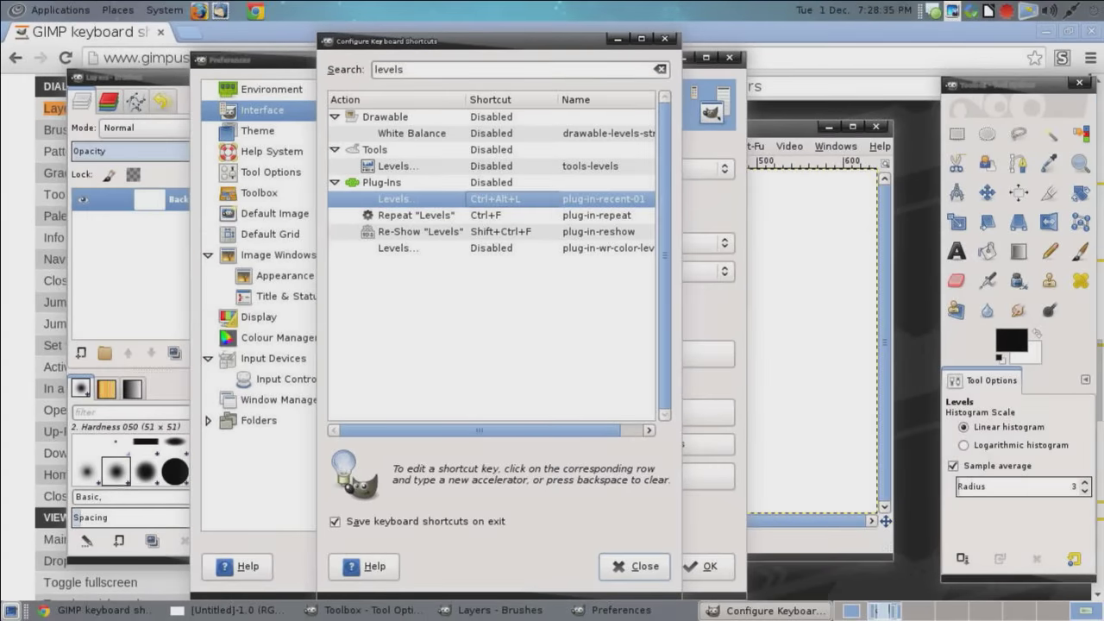
{"action": "key", "text": "Escape"}
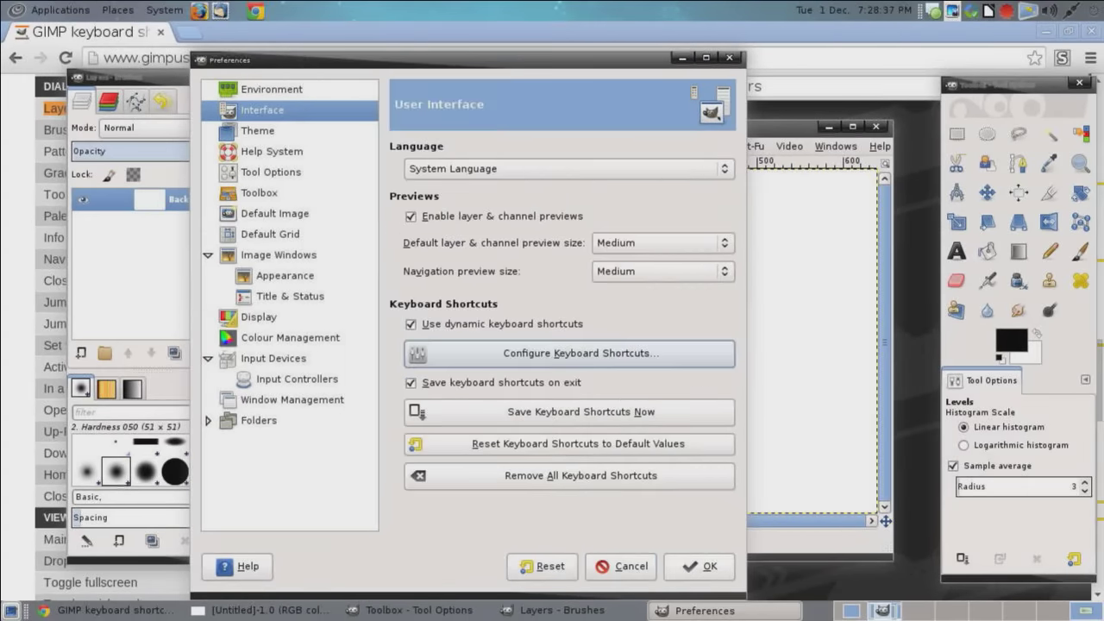
{"action": "key", "text": "Return"}
Step: Test Ctrl+L again, close Colour Levels, and reopen the keyboard shortcut editor
{"action": "key", "text": "ctrl+l"}
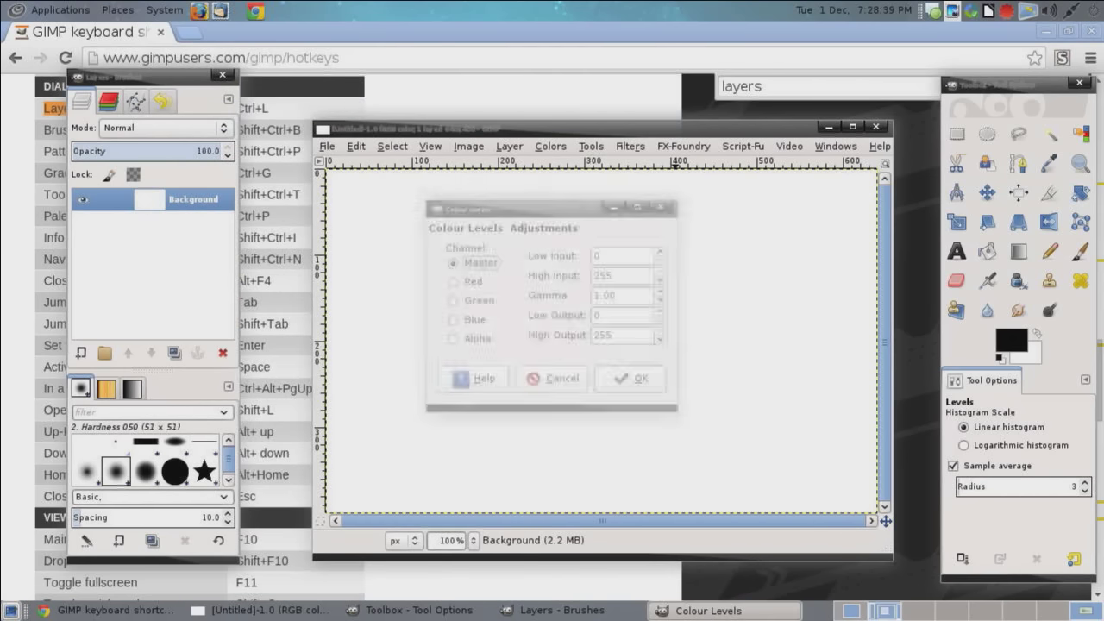
{"action": "key", "text": "Escape"}
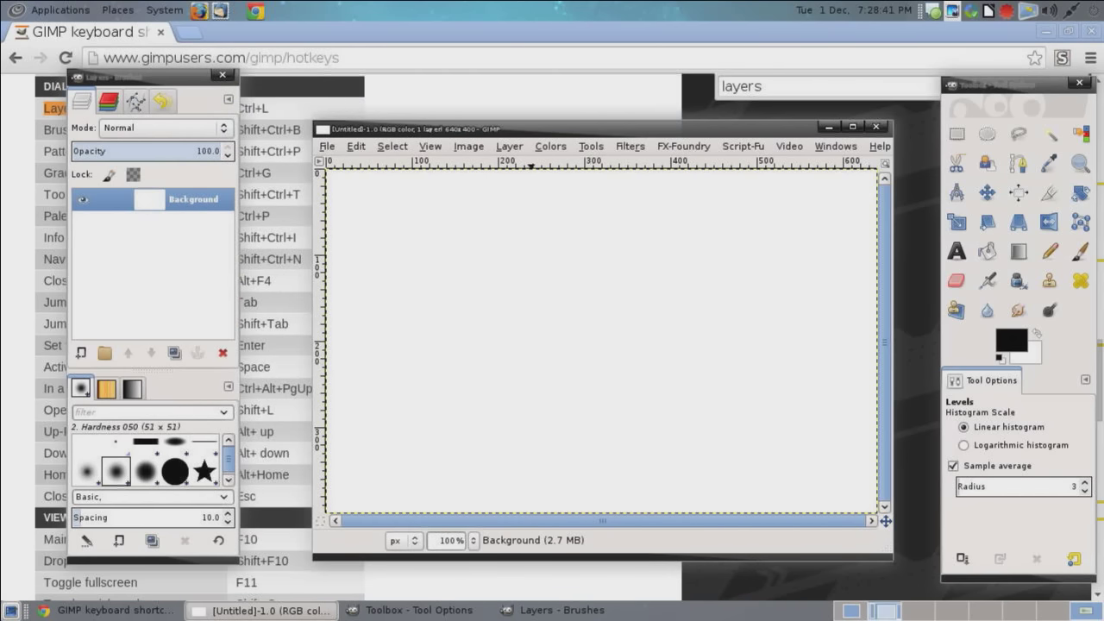
{"action": "key", "text": "alt+i"}
{"action": "key", "text": "Left"}
{"action": "key", "text": "Left"}
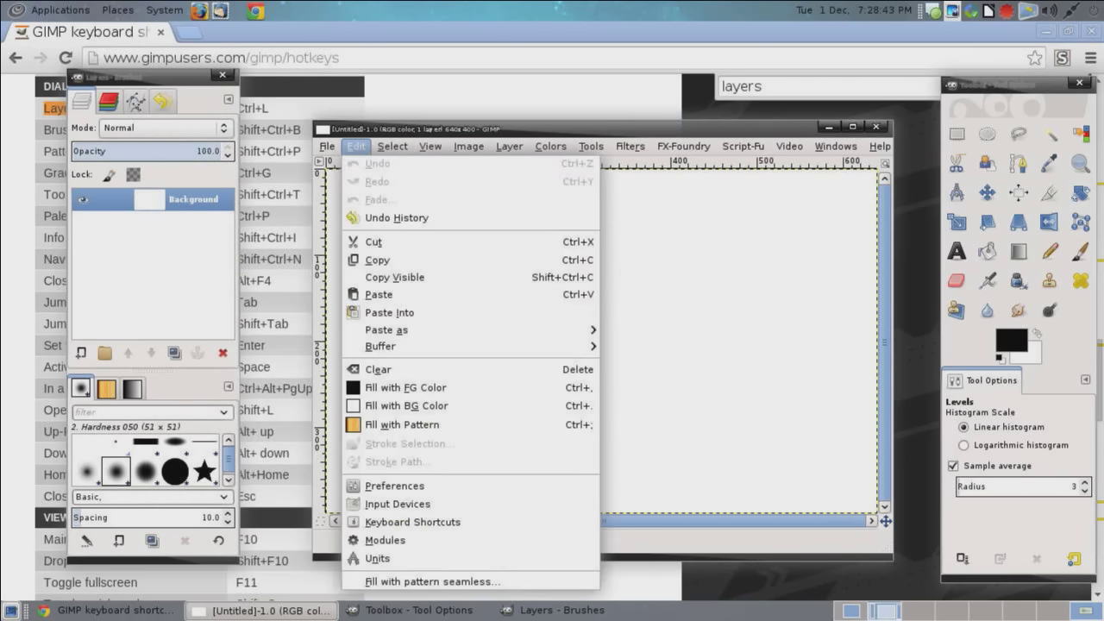
{"action": "key", "text": "Up"}
{"action": "key", "text": "Up"}
{"action": "key", "text": "Up"}
{"action": "key", "text": "Up"}
{"action": "key", "text": "Up"}
{"action": "key", "text": "Return"}
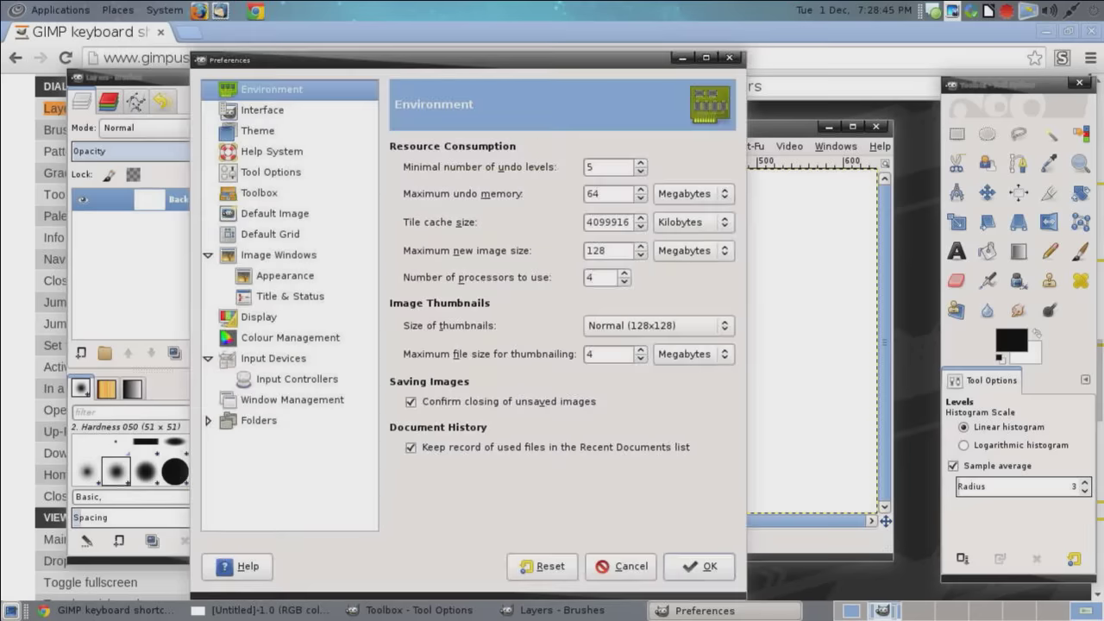
{"action": "key", "text": "Down"}
{"action": "key", "text": "alt+k"}
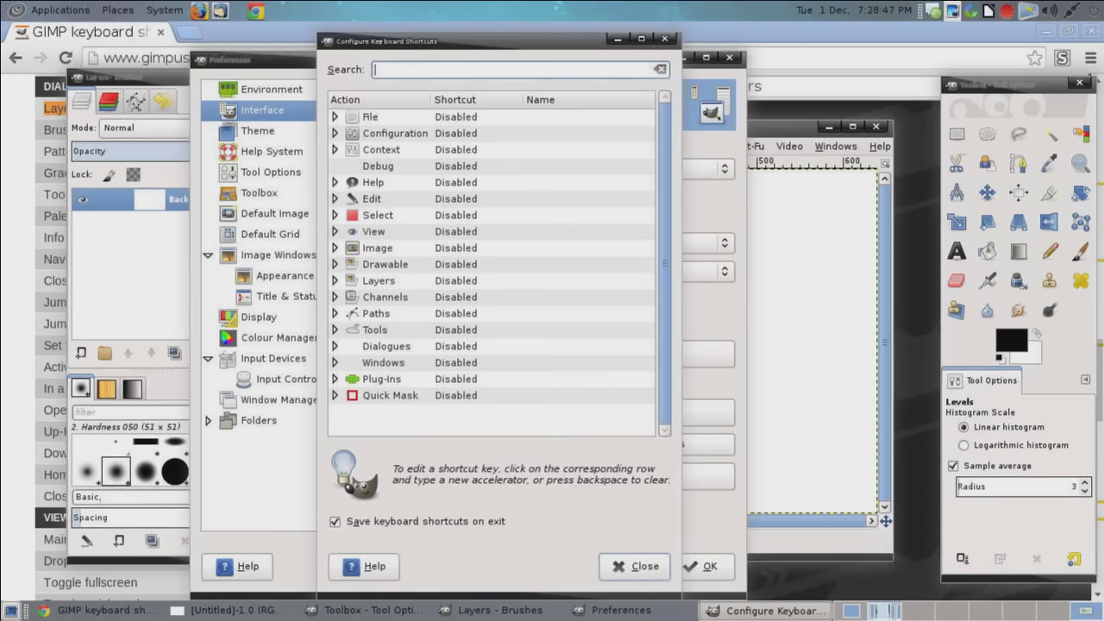
Step: Clear the plug-in-recent-01 Levels shortcut and give Tools > Levels Ctrl+Alt+L
{"action": "type", "text": "levels"}
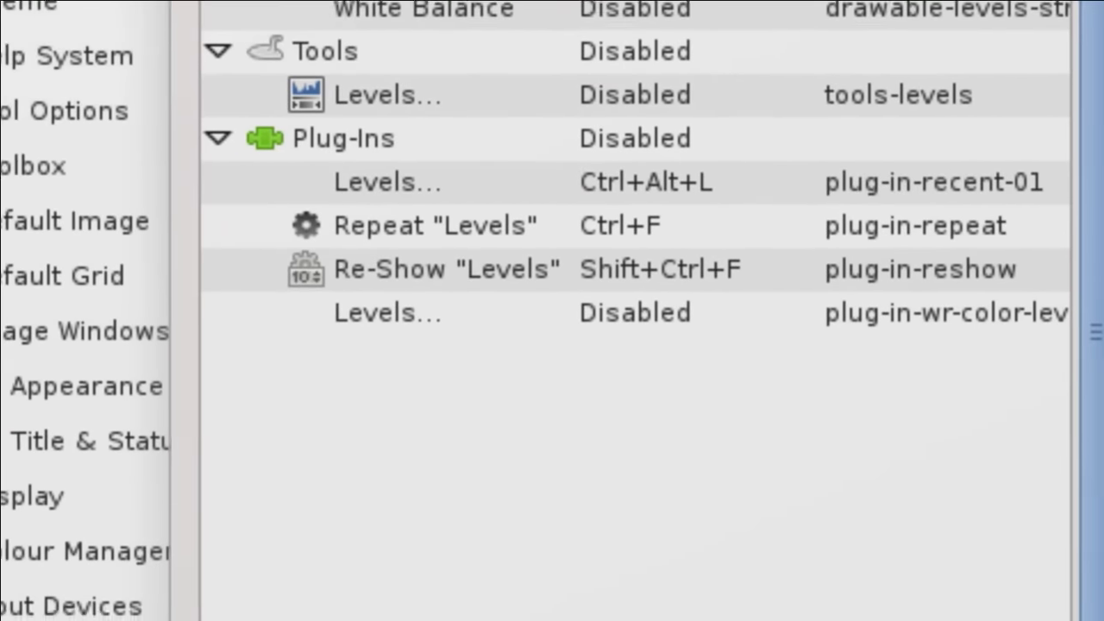
{"action": "left_click", "coordinate": [669, 250]}
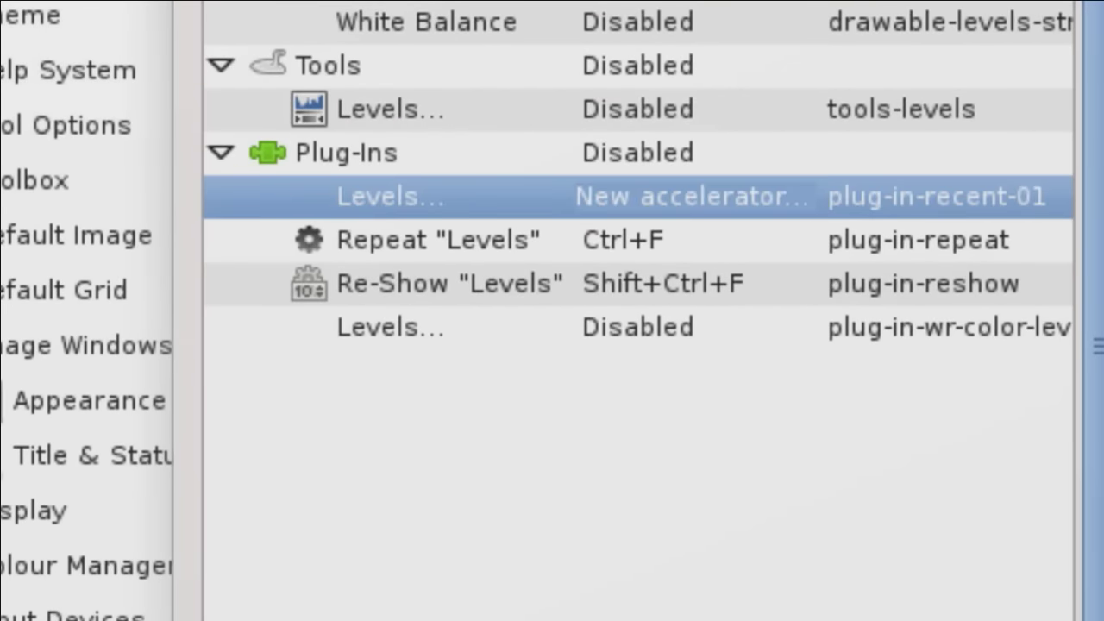
{"action": "key", "text": "BackSpace"}
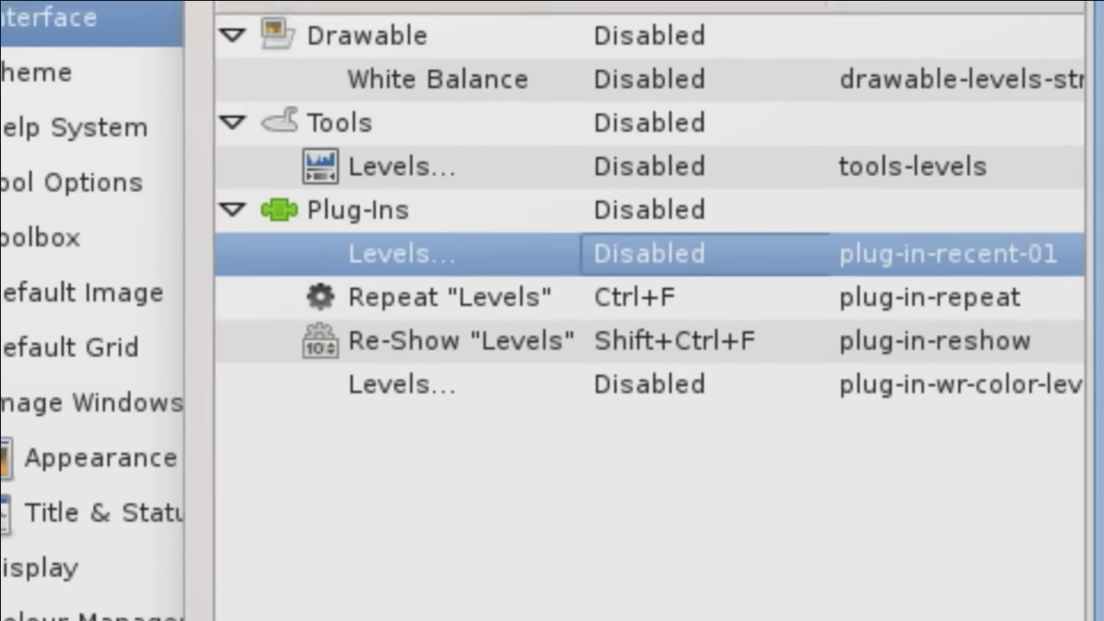
{"action": "left_click", "coordinate": [638, 109]}
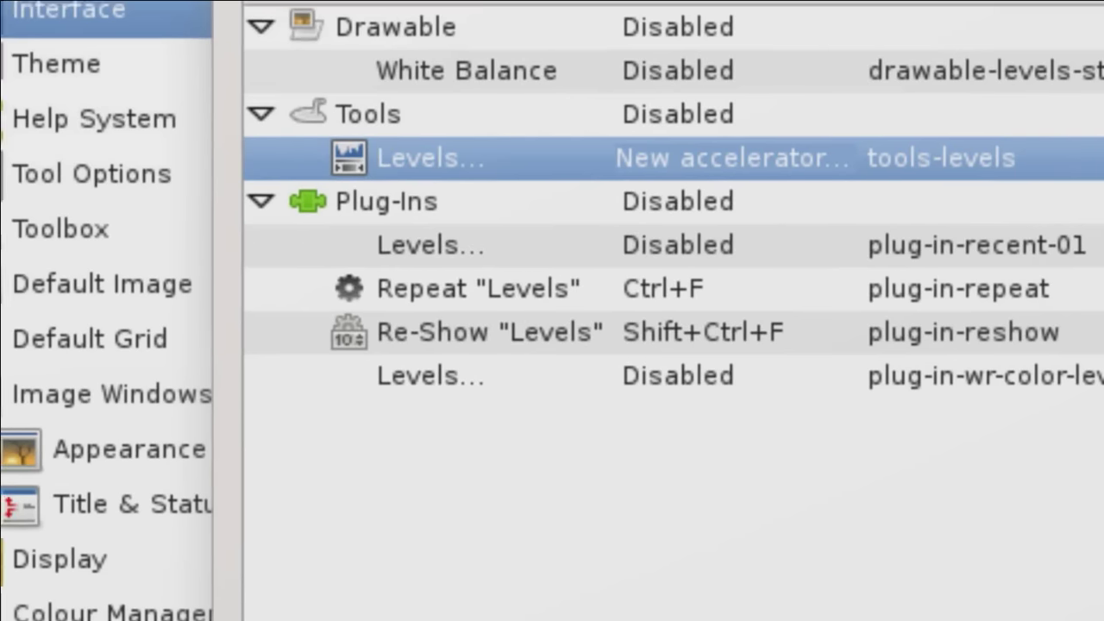
{"action": "key", "text": "ctrl+alt+l"}
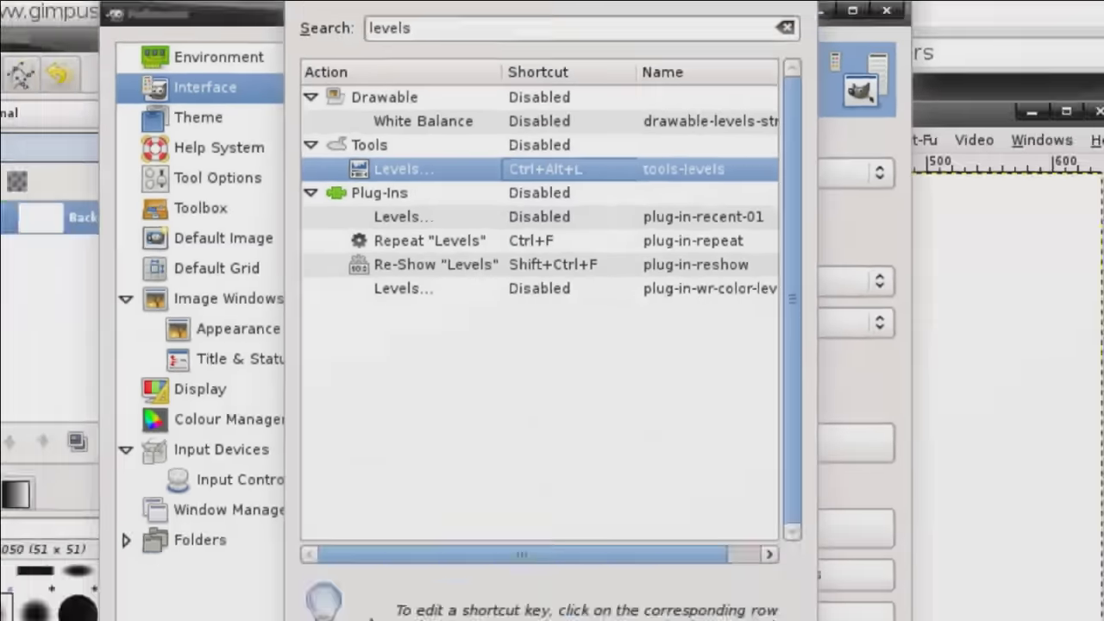
Step: Close the shortcut editor and Preferences, then open Adjust Colour Levels with Ctrl+Alt+L
{"action": "key", "text": "Escape"}
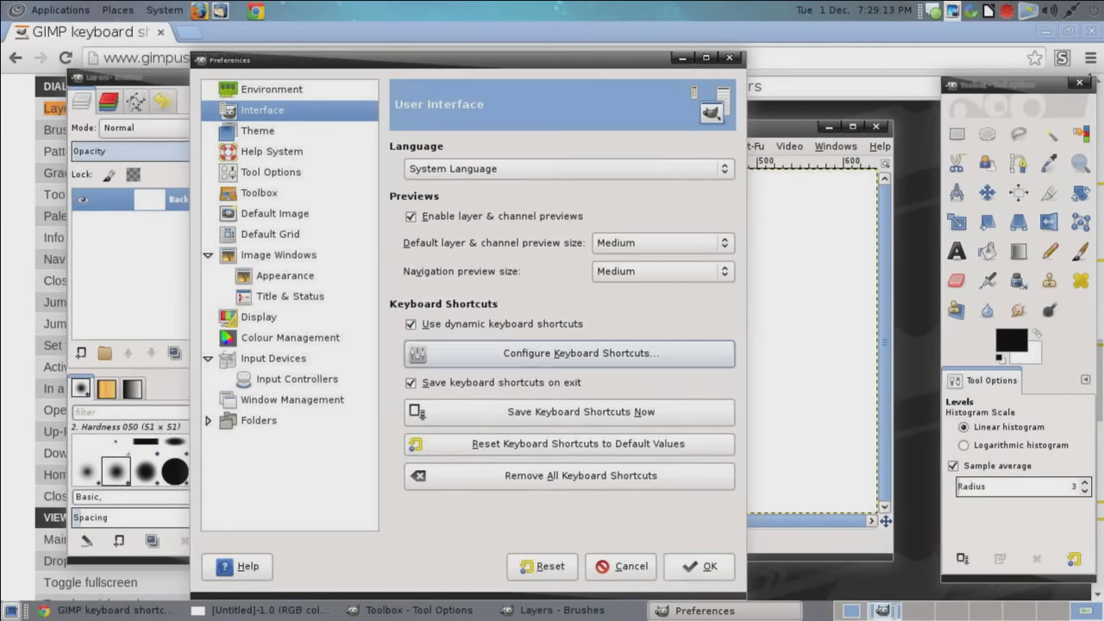
{"action": "key", "text": "Return"}
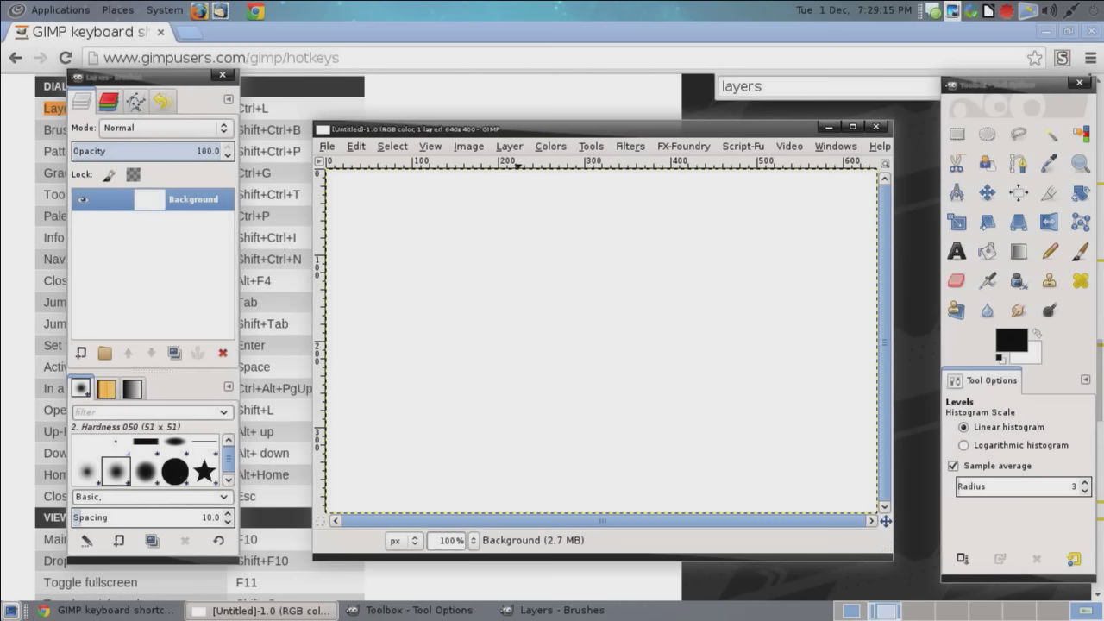
{"action": "key", "text": "ctrl+alt+l"}
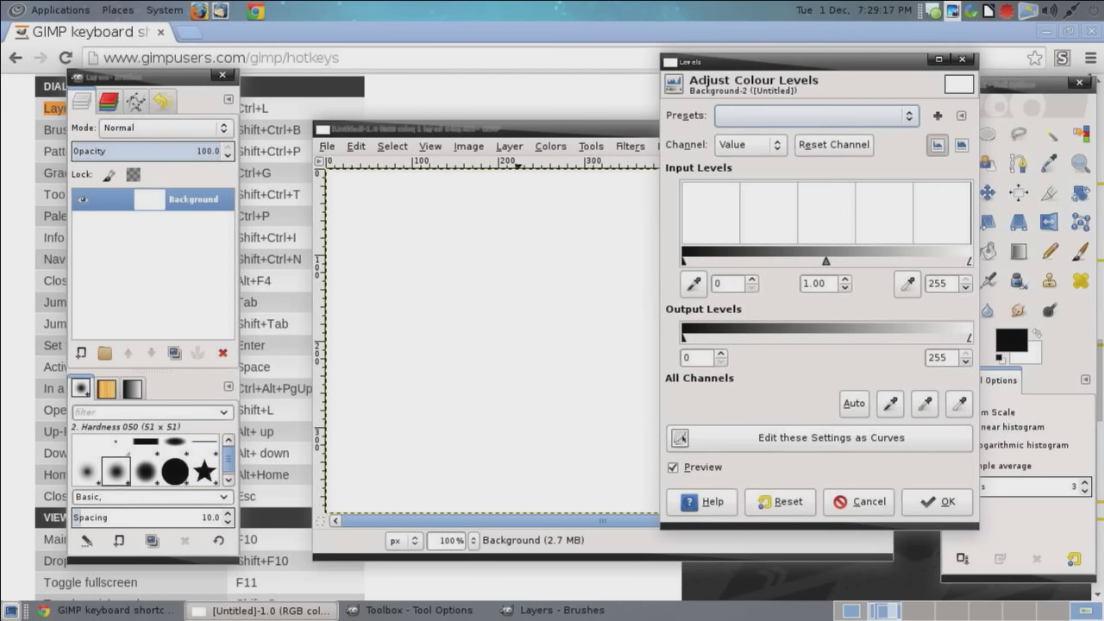
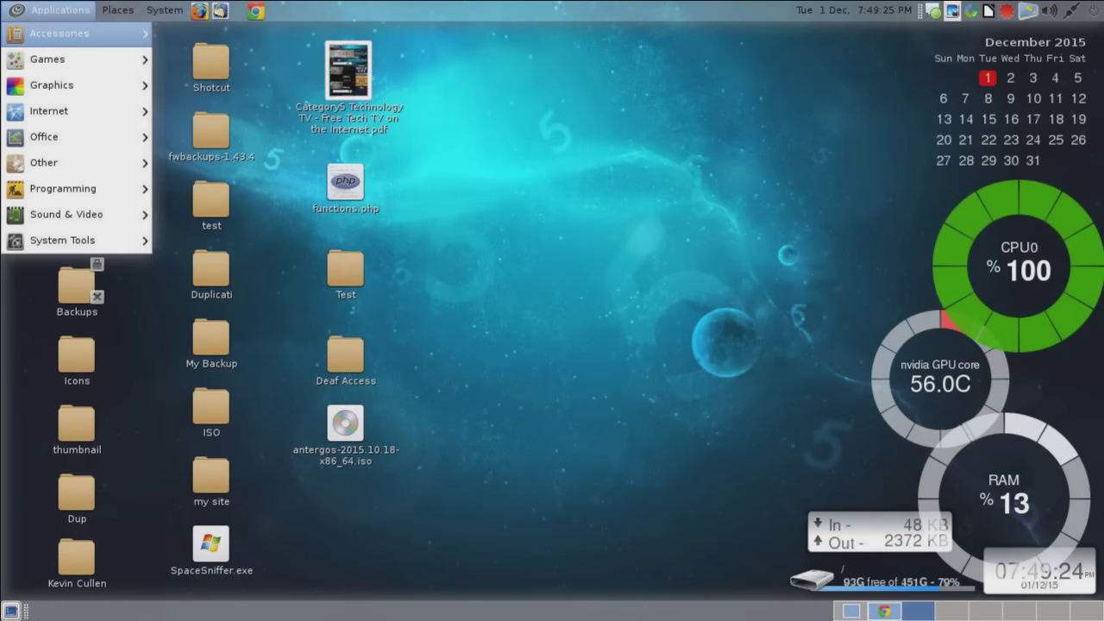
{"action": "key", "text": "Up"}
{"action": "key", "text": "Return"}
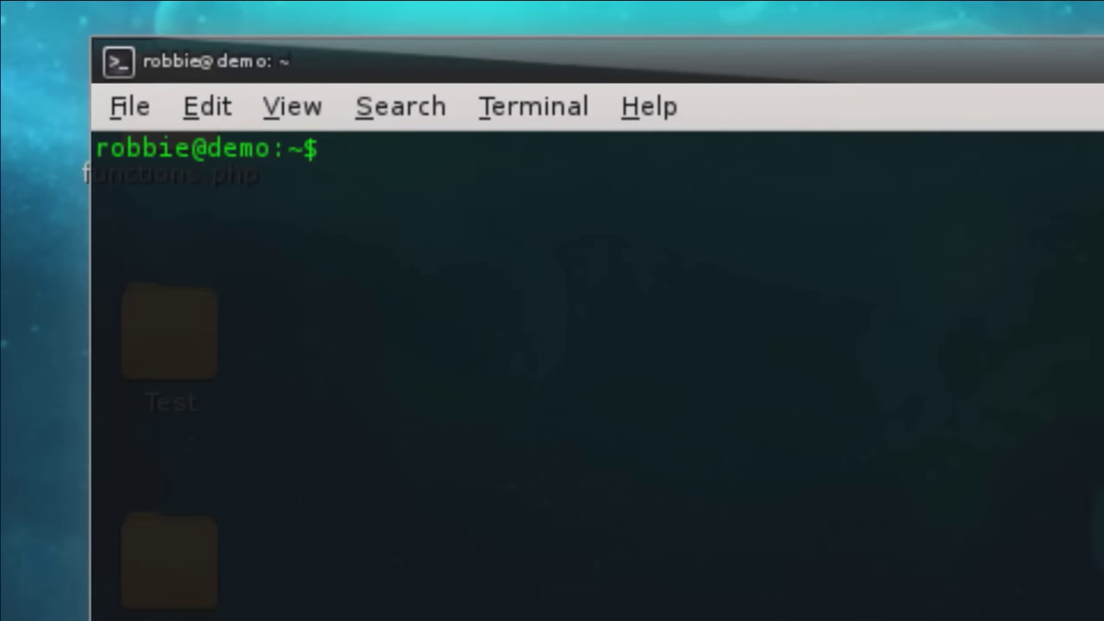
{"action": "type", "text": "ssh 192.168.0"}
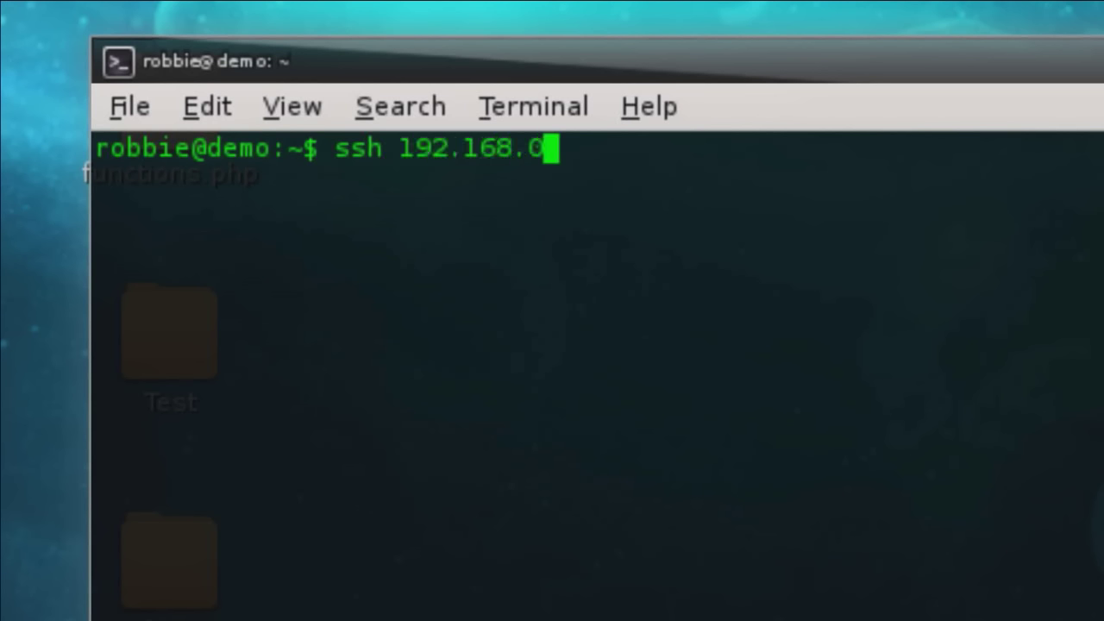
{"action": "type", "text": ".105"}
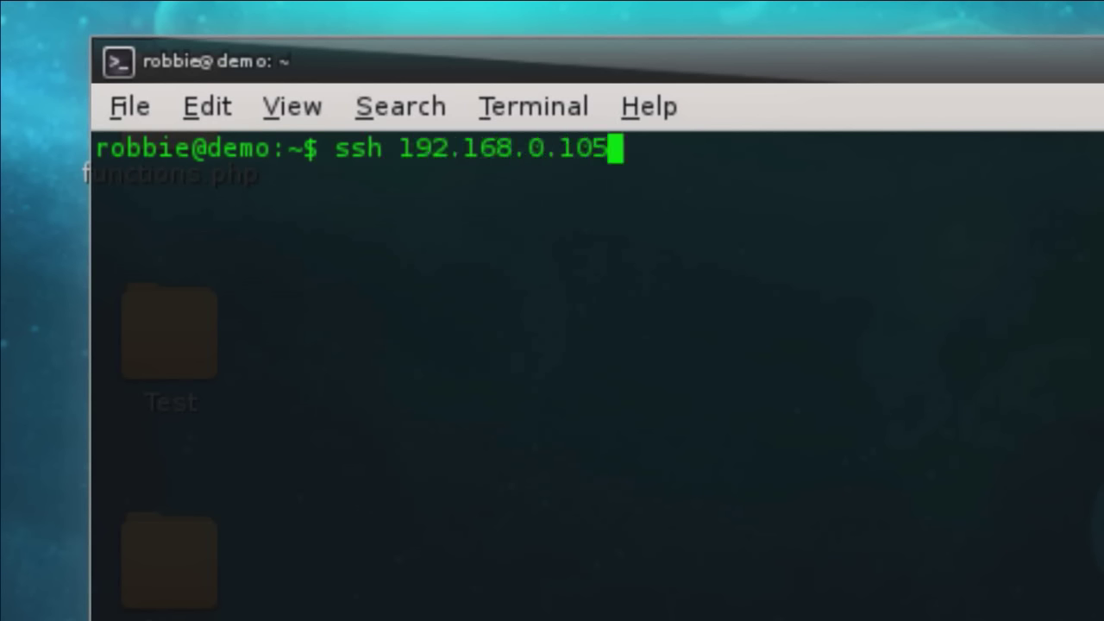
{"action": "key", "text": "Left"}
{"action": "key", "text": "Left"}
{"action": "key", "text": "Left"}
{"action": "key", "text": "Left"}
{"action": "key", "text": "Left"}
{"action": "key", "text": "Left"}
{"action": "key", "text": "Left"}
{"action": "key", "text": "Left"}
{"action": "key", "text": "Left"}
{"action": "key", "text": "Left"}
{"action": "key", "text": "Left"}
{"action": "key", "text": "Left"}
{"action": "key", "text": "Left"}
{"action": "key", "text": "Left"}
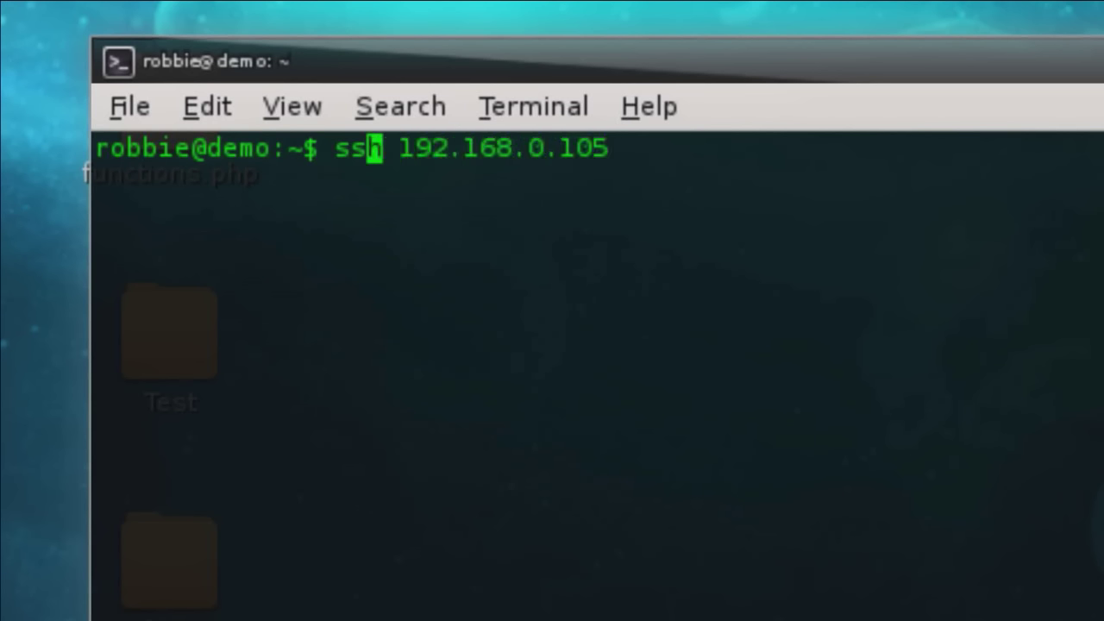
{"action": "key", "text": "Right"}
{"action": "key", "text": "Right"}
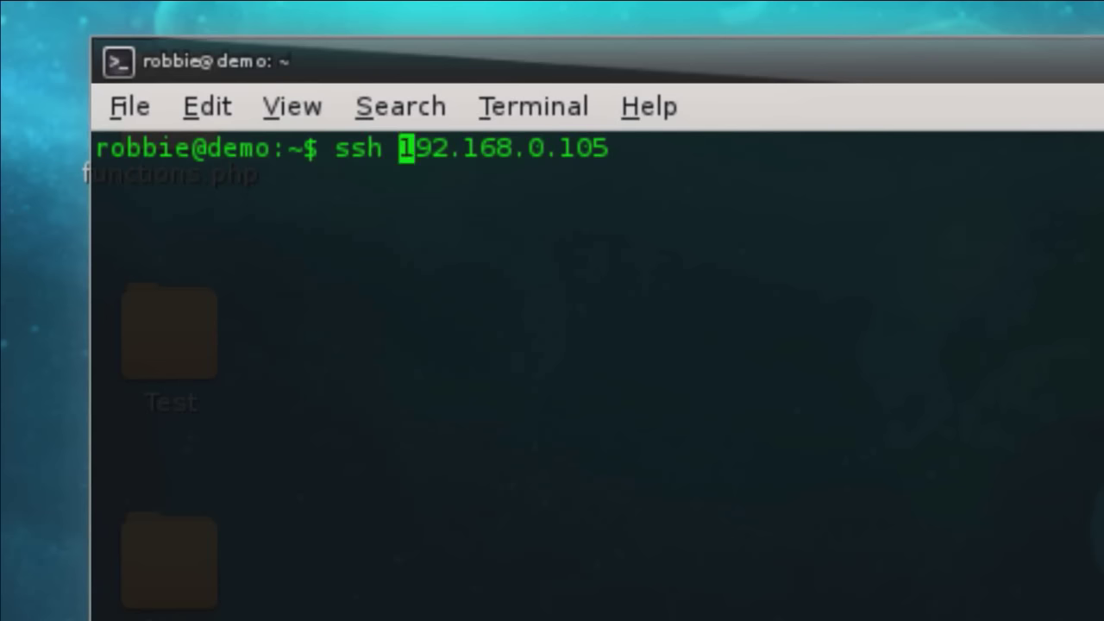
{"action": "type", "text": "pi@"}
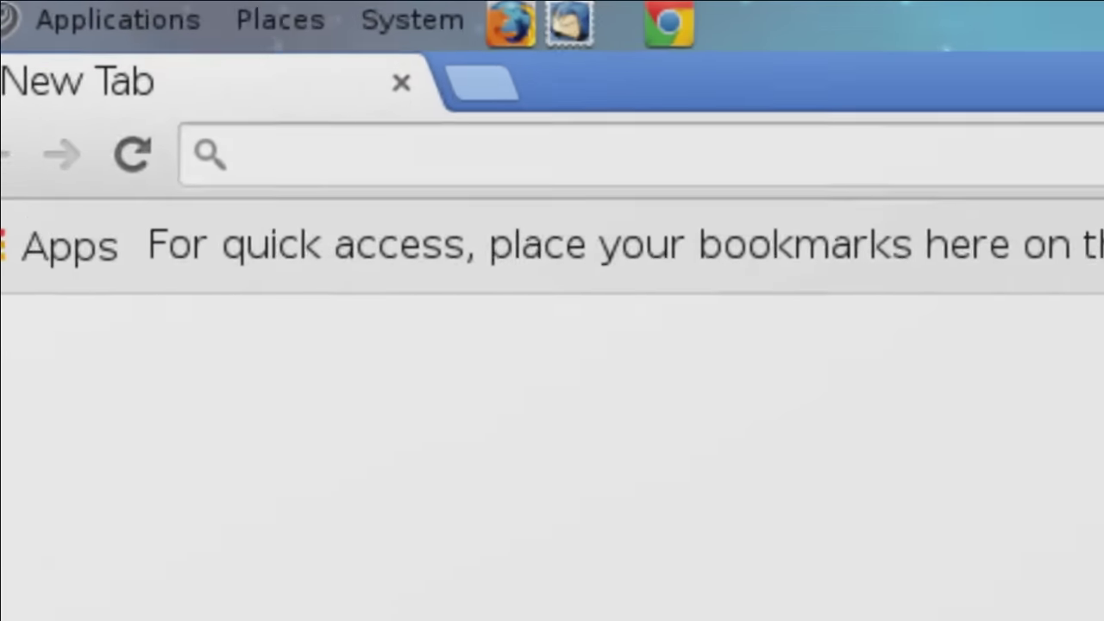
Step: Go to raspberrypi.org and open the Raspbian downloads page
{"action": "type", "text": "raspe"}
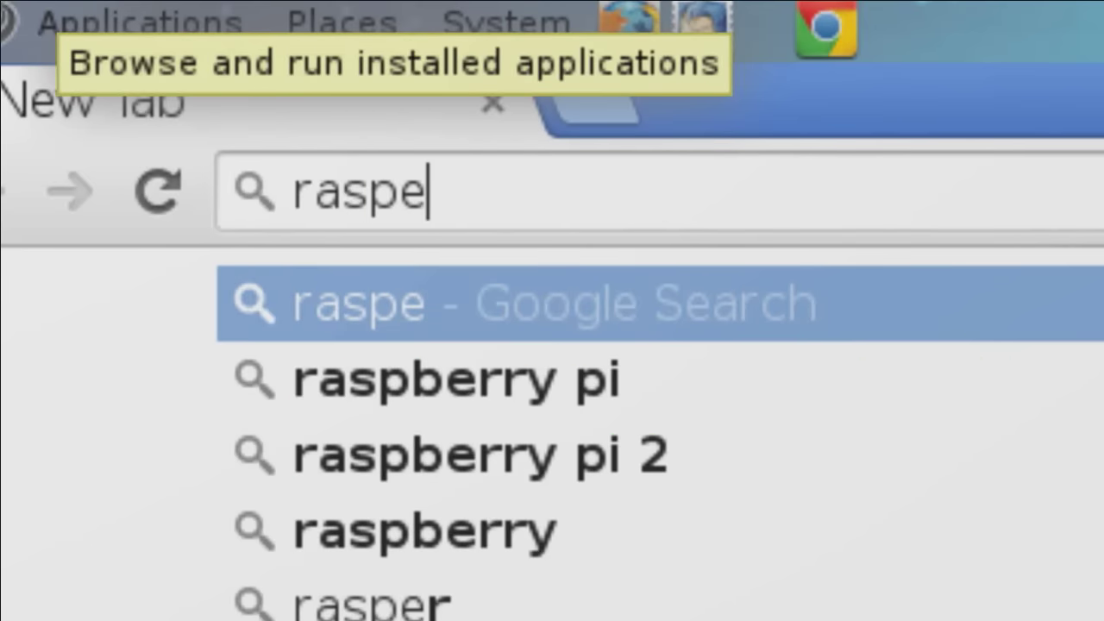
{"action": "key", "text": "BackSpace"}
{"action": "type", "text": "berr"}
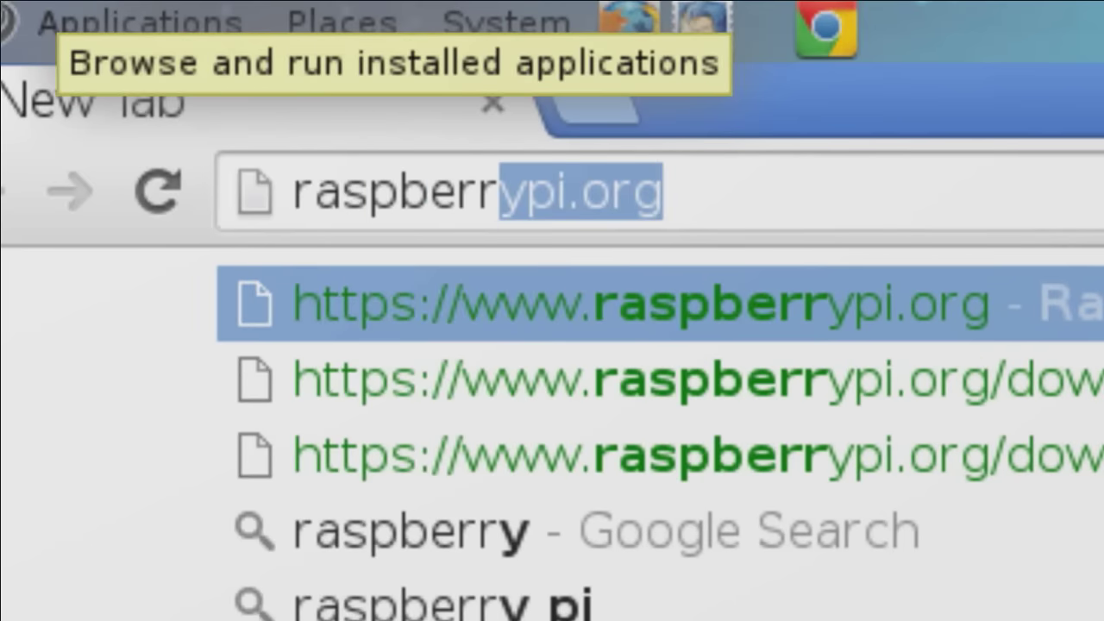
{"action": "key", "text": "Return"}
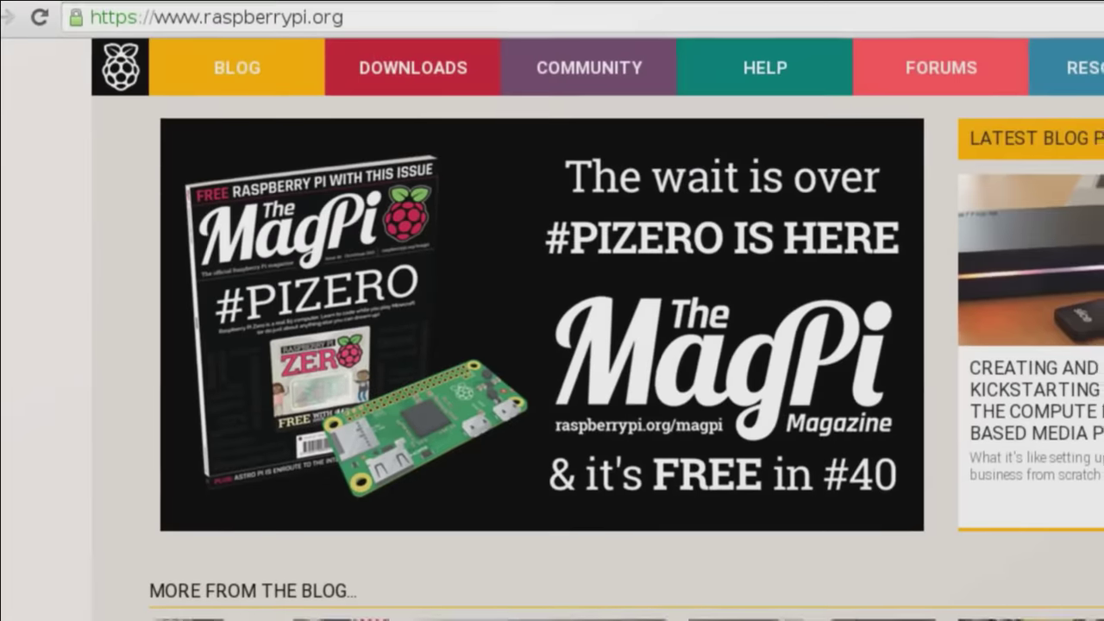
{"action": "left_click", "coordinate": [413, 67]}
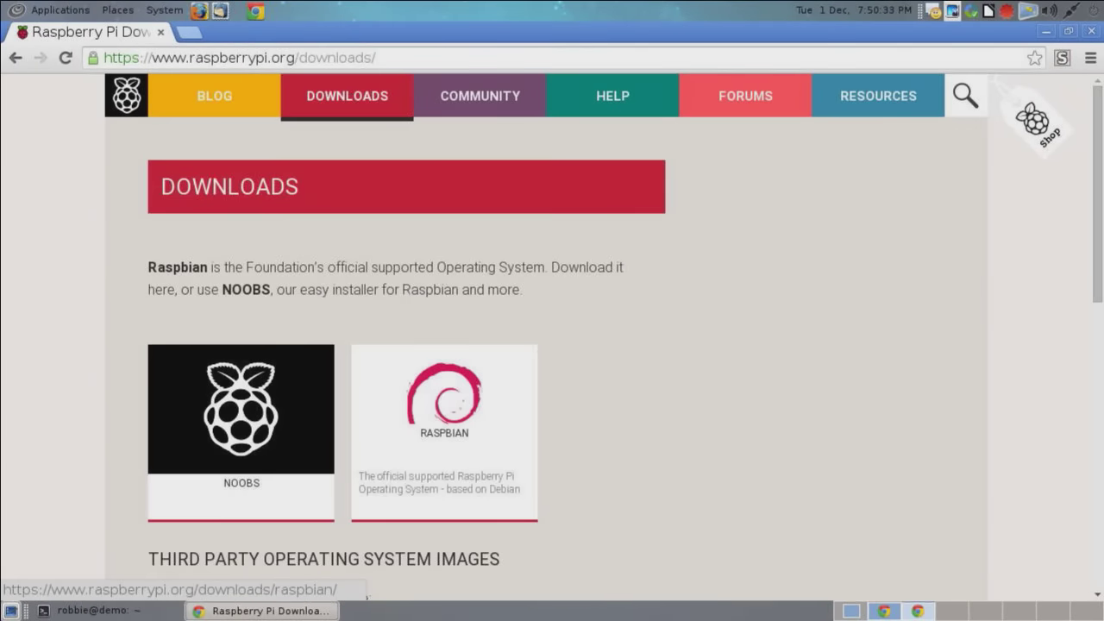
{"action": "left_click", "coordinate": [444, 422]}
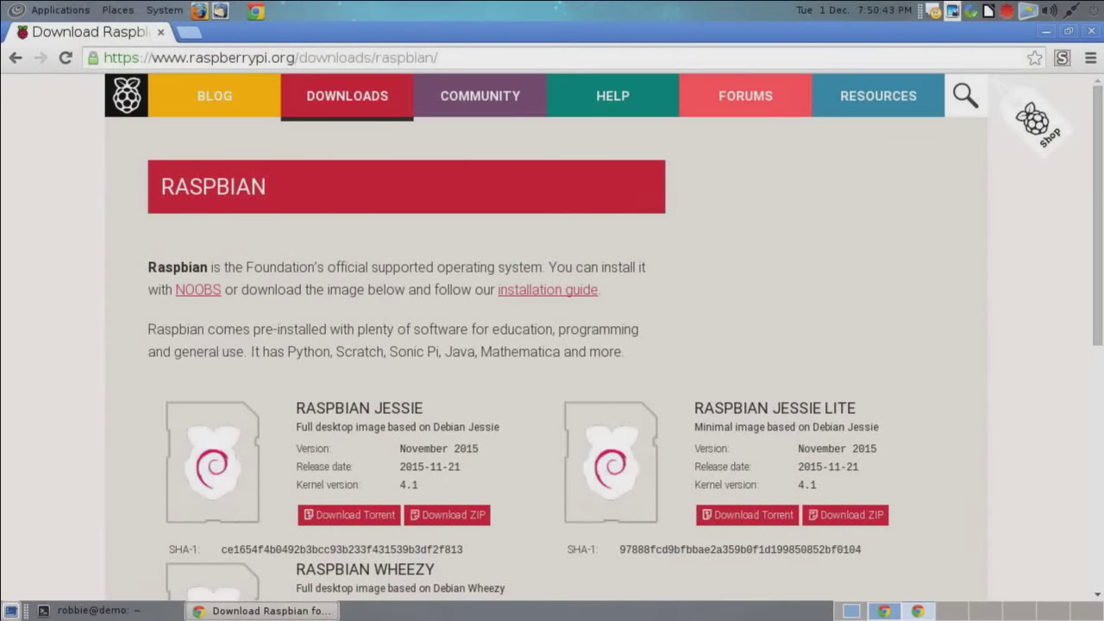
Step: Highlight the Raspbian Jessie Lite and full desktop Jessie image descriptions to compare them
{"action": "scroll", "coordinate": [552, 345], "scroll_direction": "down", "scroll_amount": 3}
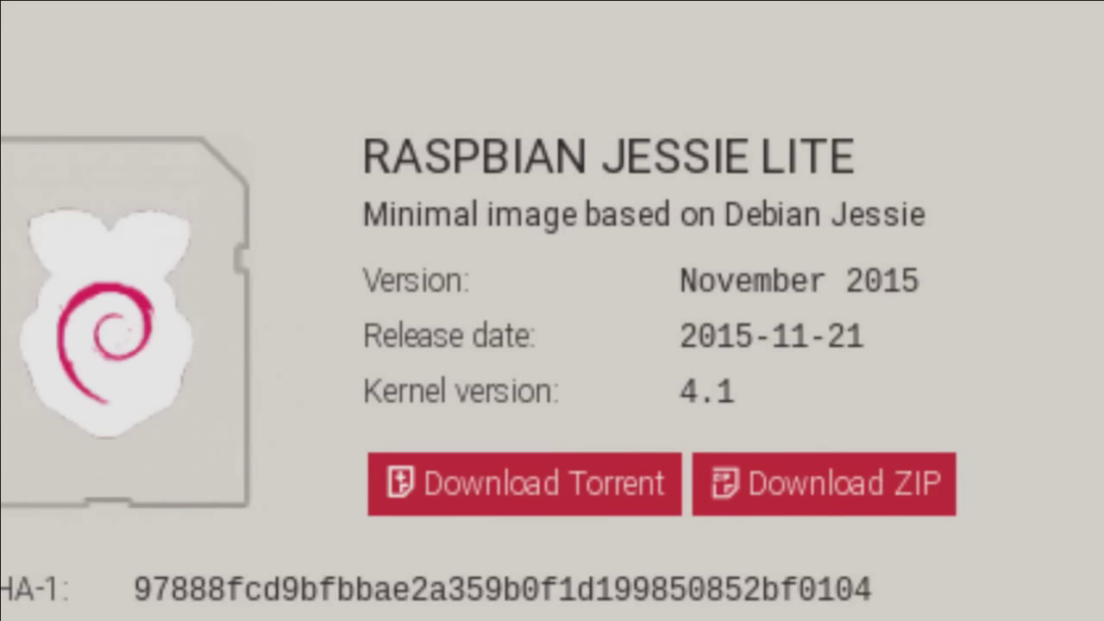
{"action": "double_click", "coordinate": [824, 156]}
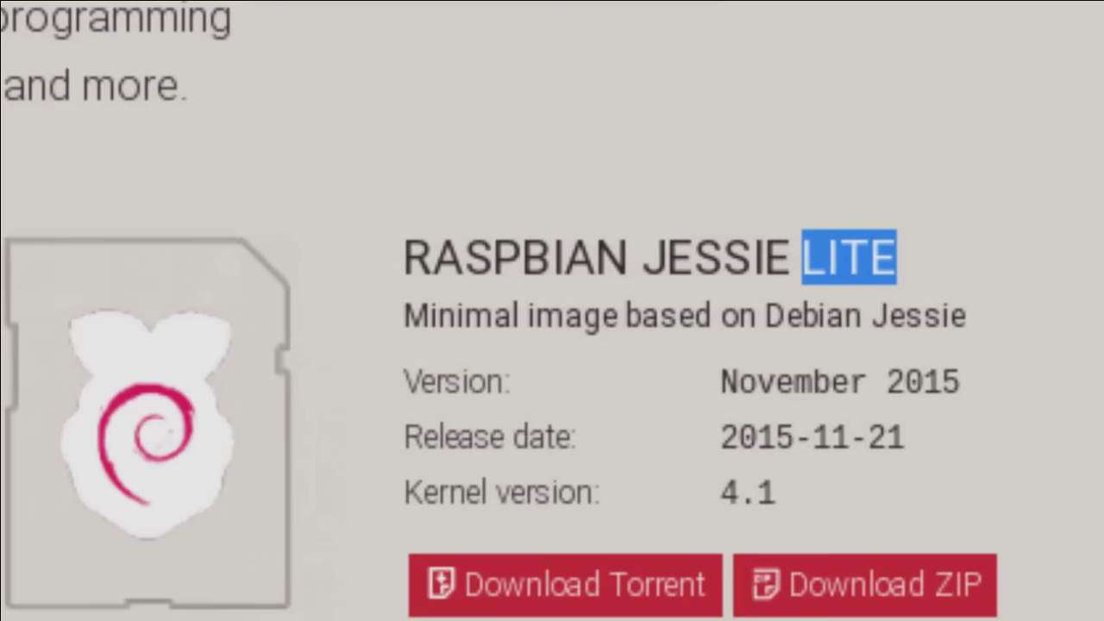
{"action": "left_click_drag", "start_coordinate": [425, 316], "coordinate": [854, 315]}
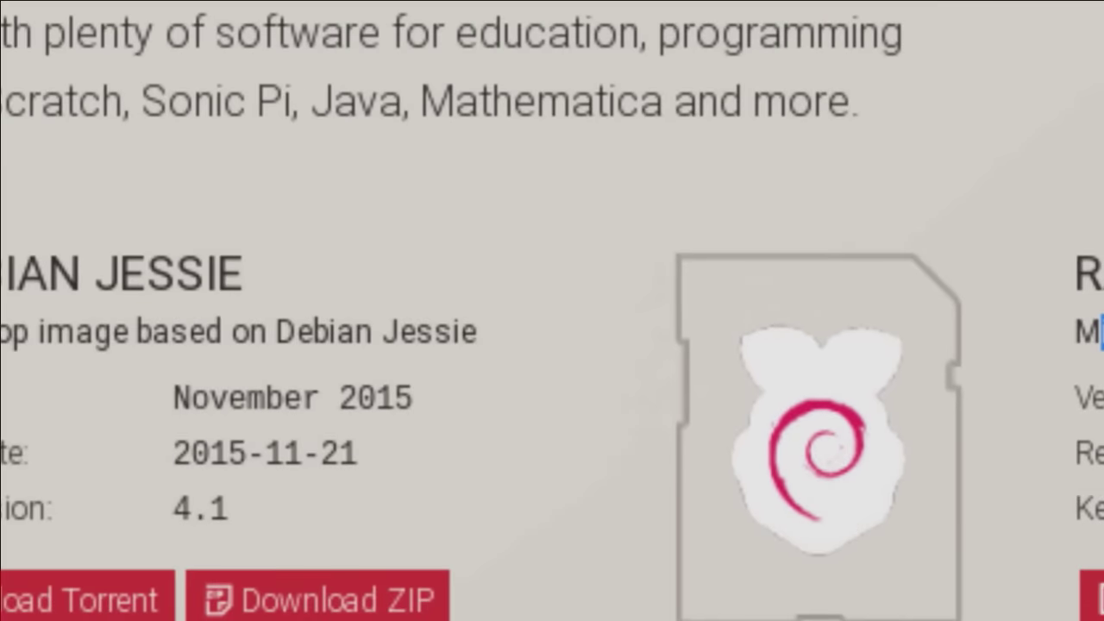
{"action": "left_click_drag", "start_coordinate": [256, 333], "coordinate": [430, 333]}
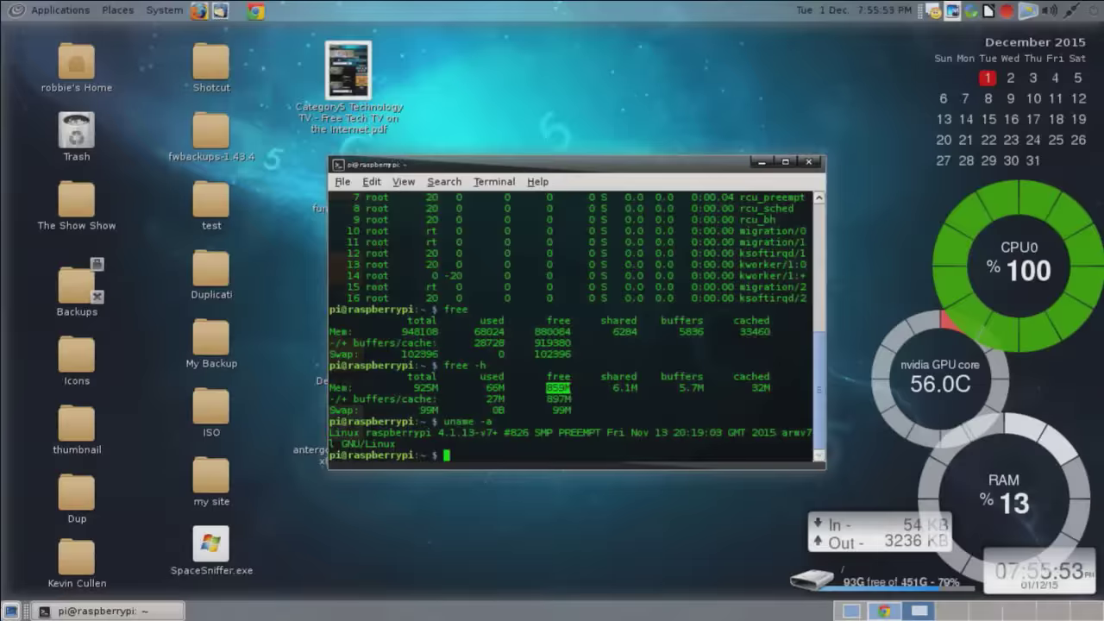
Step: Maximize the terminal window to fill the screen with Alt+F10
{"action": "key", "text": "alt+F10"}
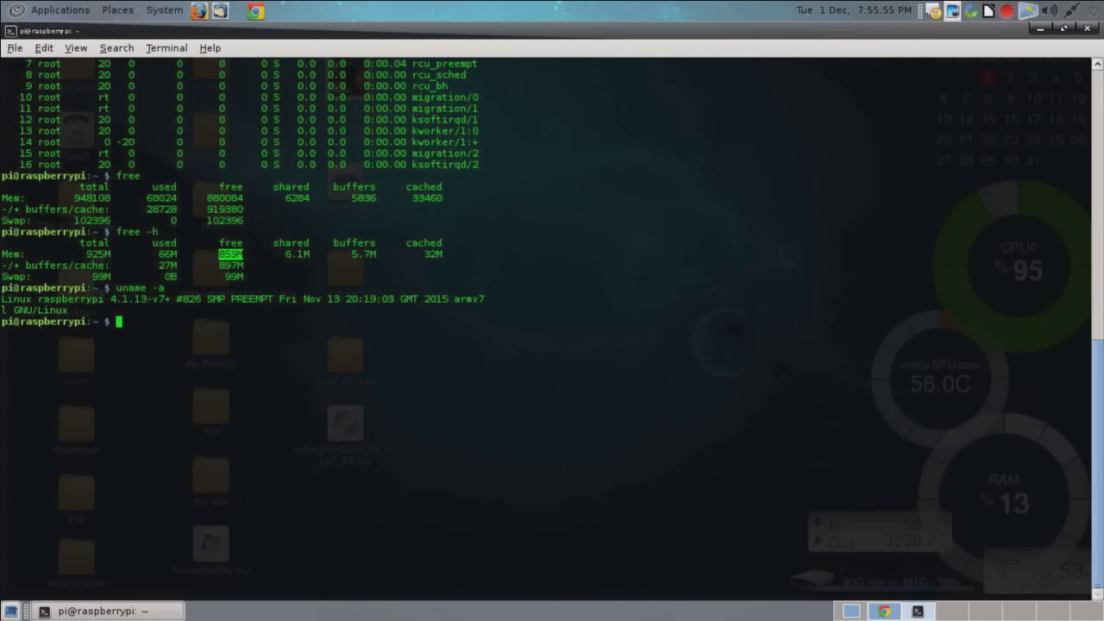
Step: List the Raspberry Pi's device files with ls /dev
{"action": "type", "text": "ls "}
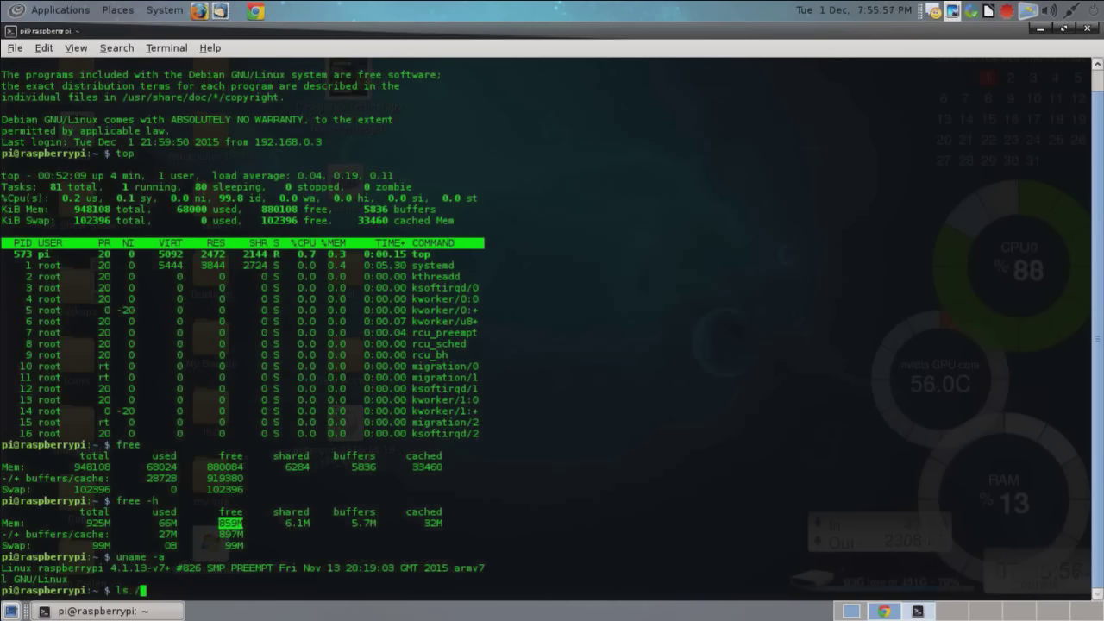
{"action": "type", "text": "/dev"}
{"action": "key", "text": "Return"}
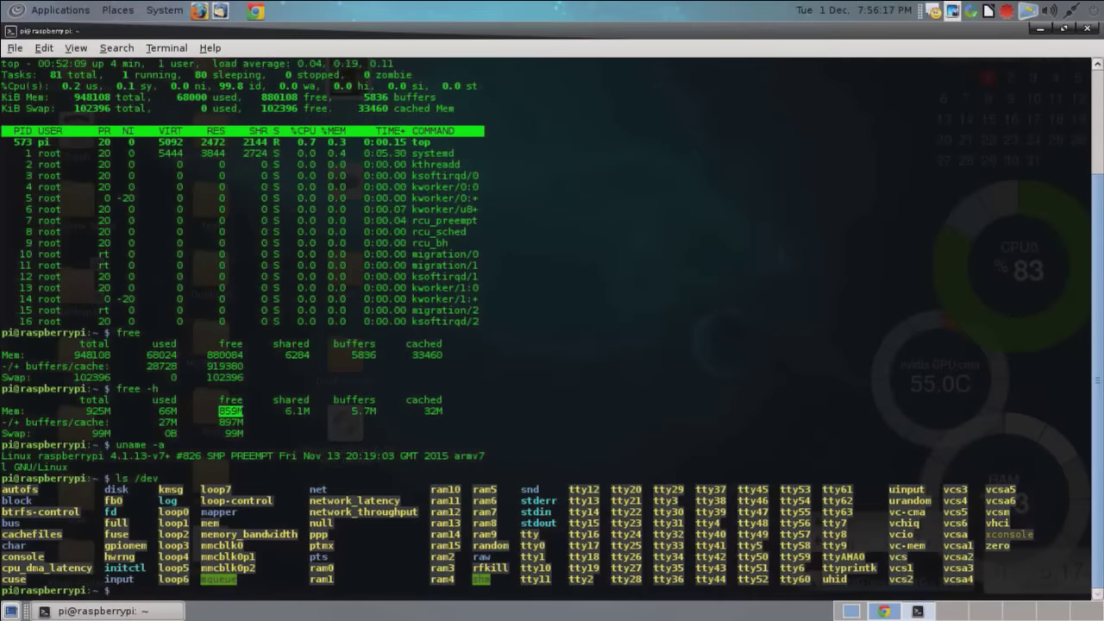
Step: Re-run ls /dev to spot sda and sda1, then list the root directory's folders
{"action": "type", "text": "ls /dev"}
{"action": "key", "text": "Return"}
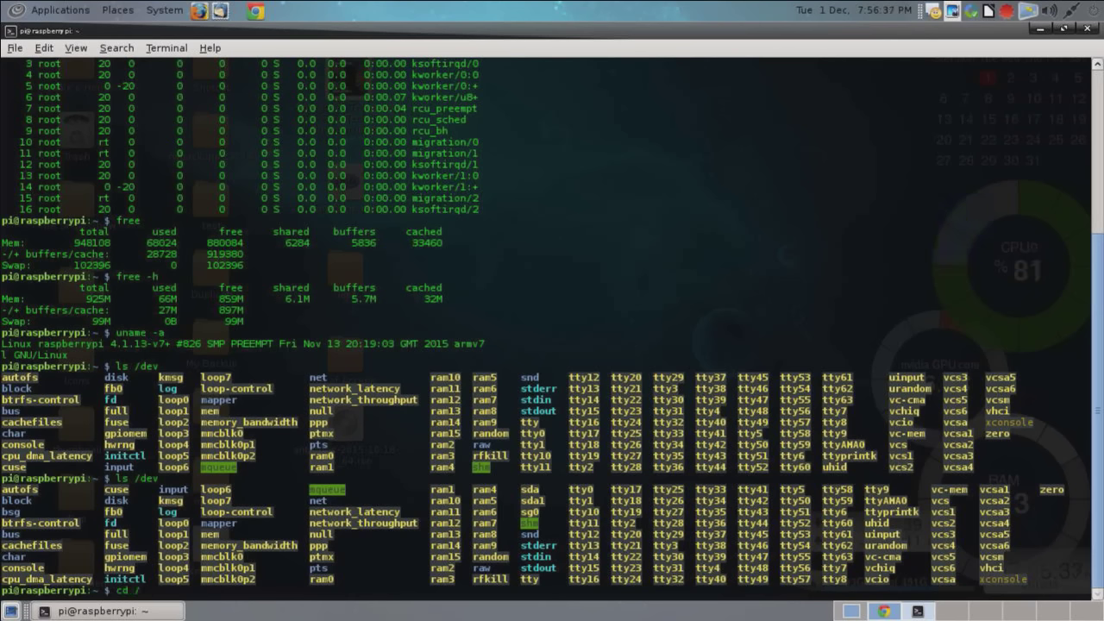
{"action": "key", "text": "Return"}
{"action": "type", "text": "ls"}
{"action": "key", "text": "Return"}
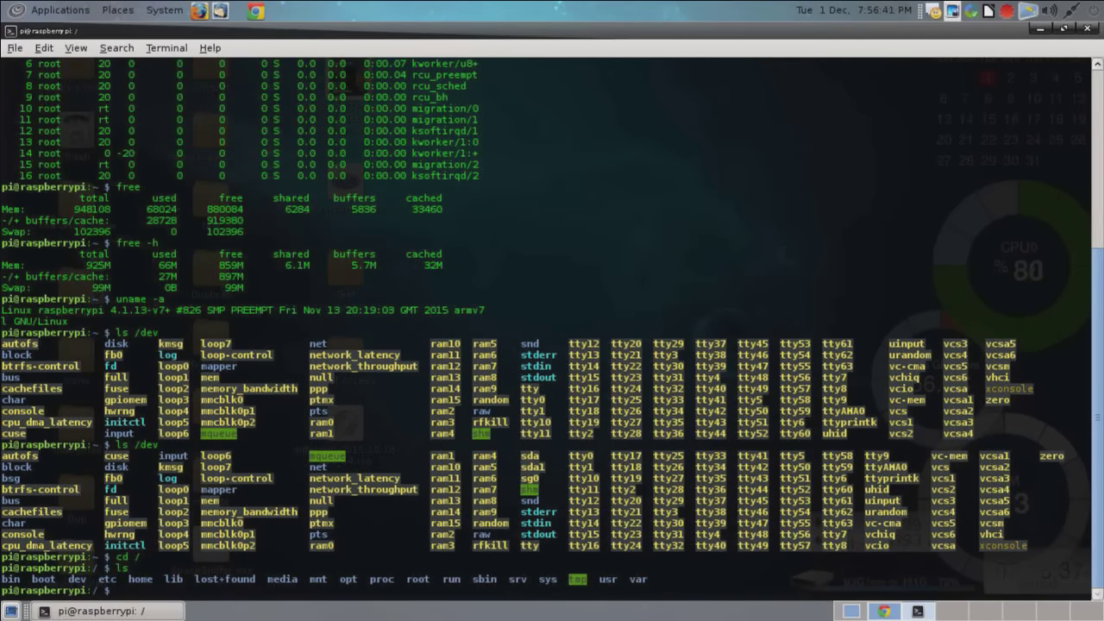
Step: Move into /mnt and list its contents
{"action": "type", "text": "cd mnt"}
{"action": "key", "text": "Return"}
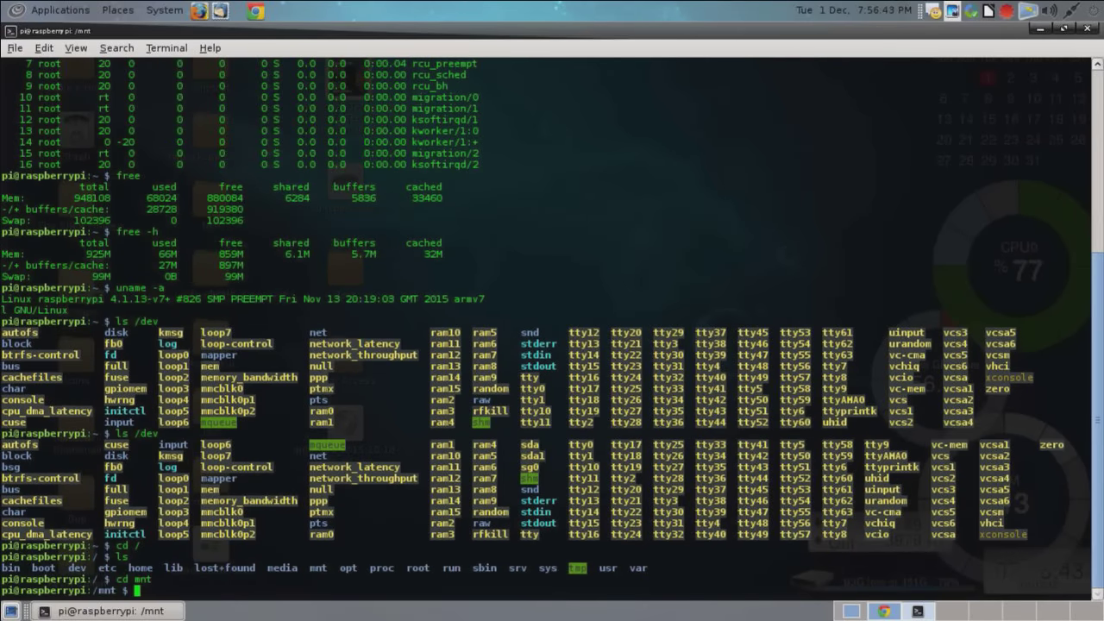
{"action": "type", "text": "ls"}
{"action": "key", "text": "Return"}
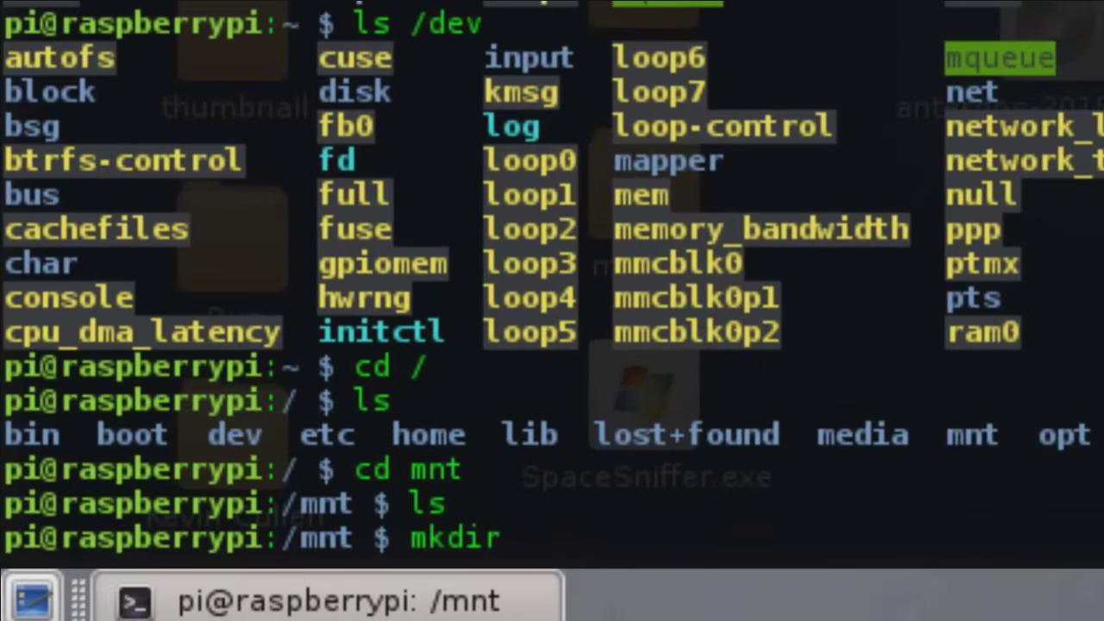
Step: Create the external folder, retrying mkdir with sudo after Permission denied, and confirm it
{"action": "type", "text": "external"}
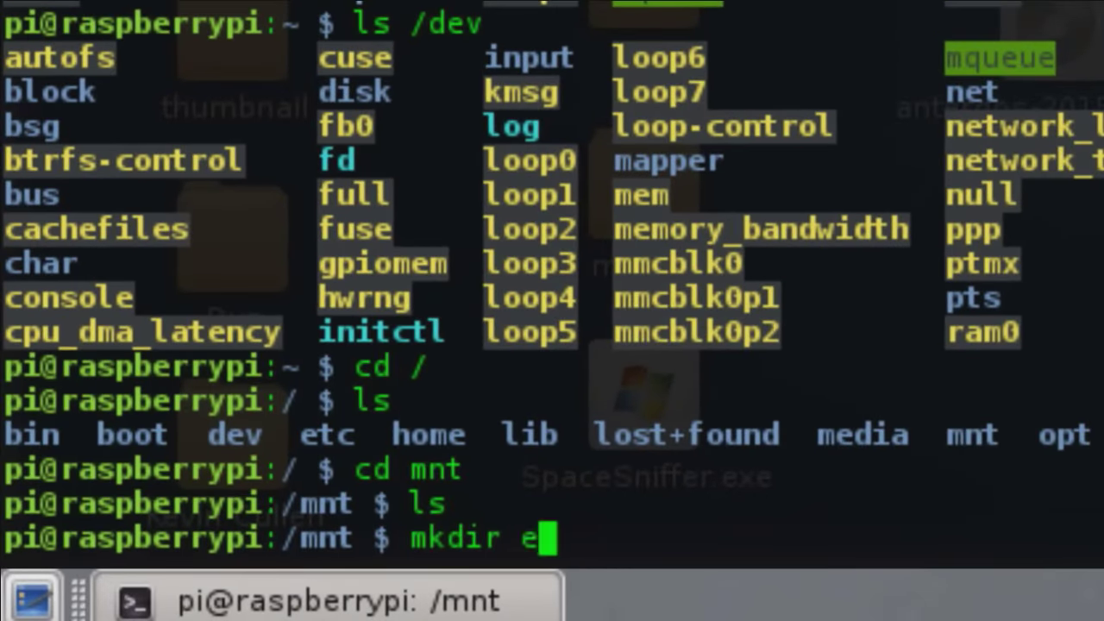
{"action": "key", "text": "Return"}
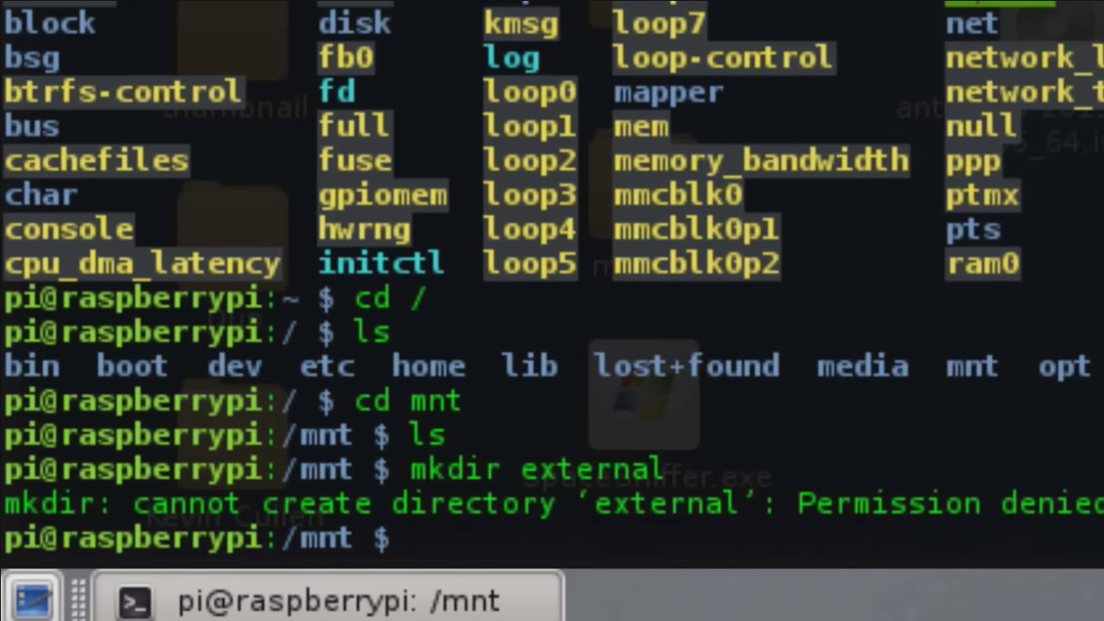
{"action": "key", "text": "Up"}
{"action": "key", "text": "Home"}
{"action": "type", "text": "sudo"}
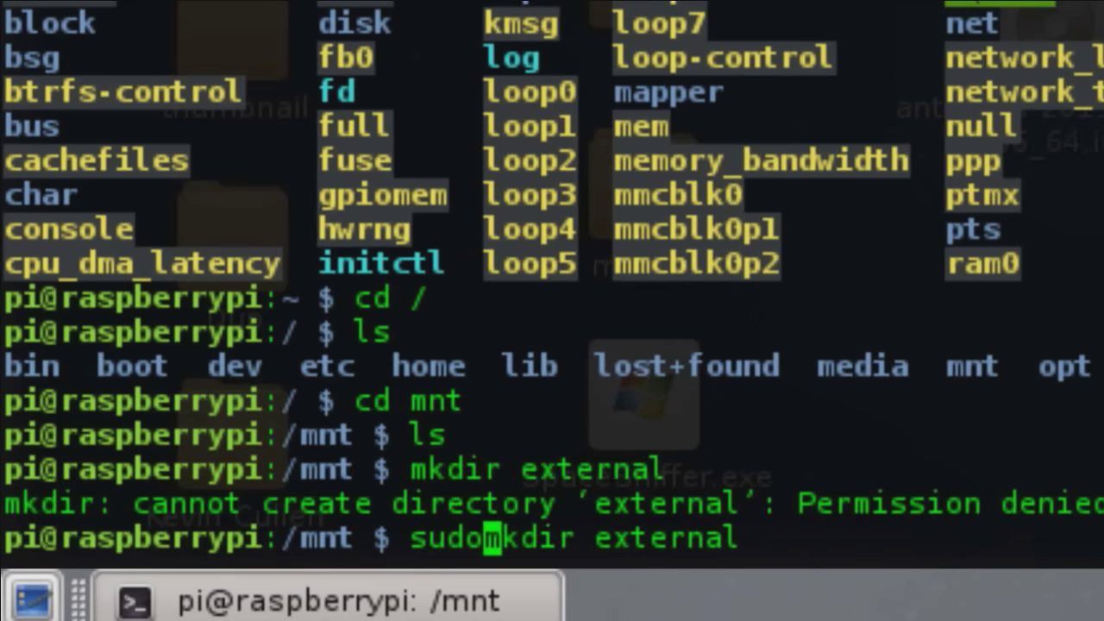
{"action": "key", "text": "Return"}
{"action": "type", "text": "l"}
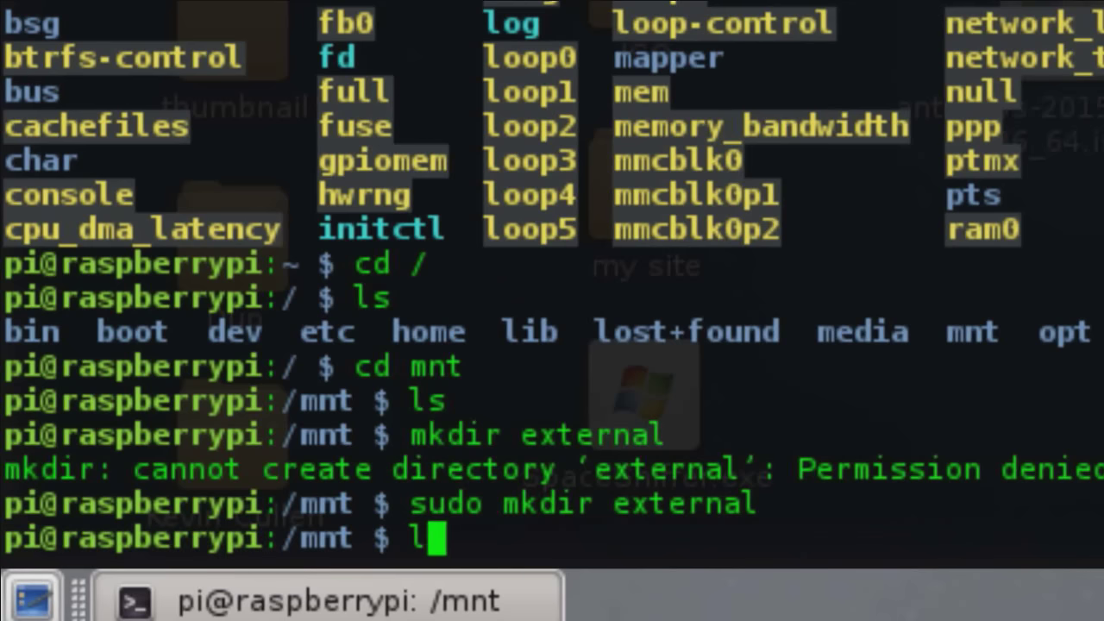
{"action": "type", "text": "s"}
{"action": "key", "text": "Return"}
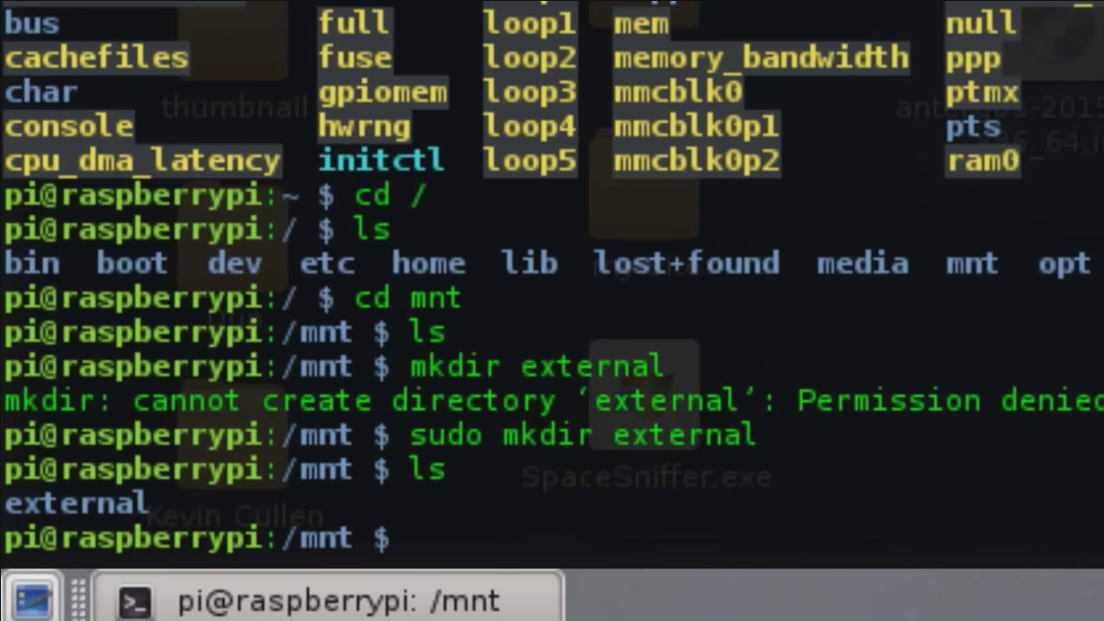
Step: Mount /dev/sda1 onto the external/ folder with sudo mount
{"action": "type", "text": "sudo mou"}
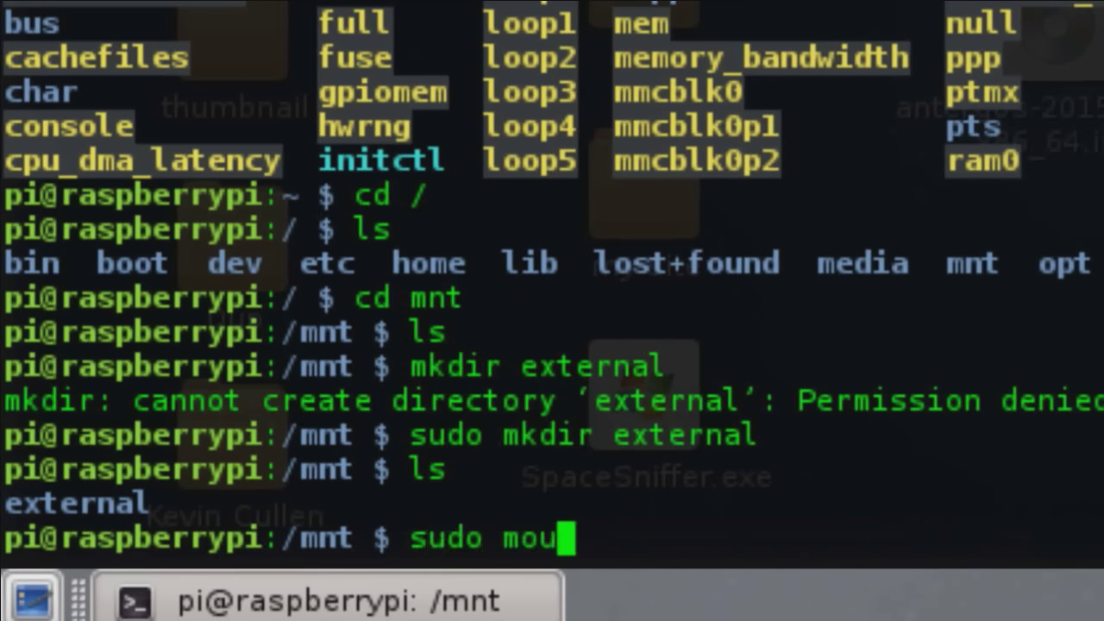
{"action": "type", "text": "nt /d"}
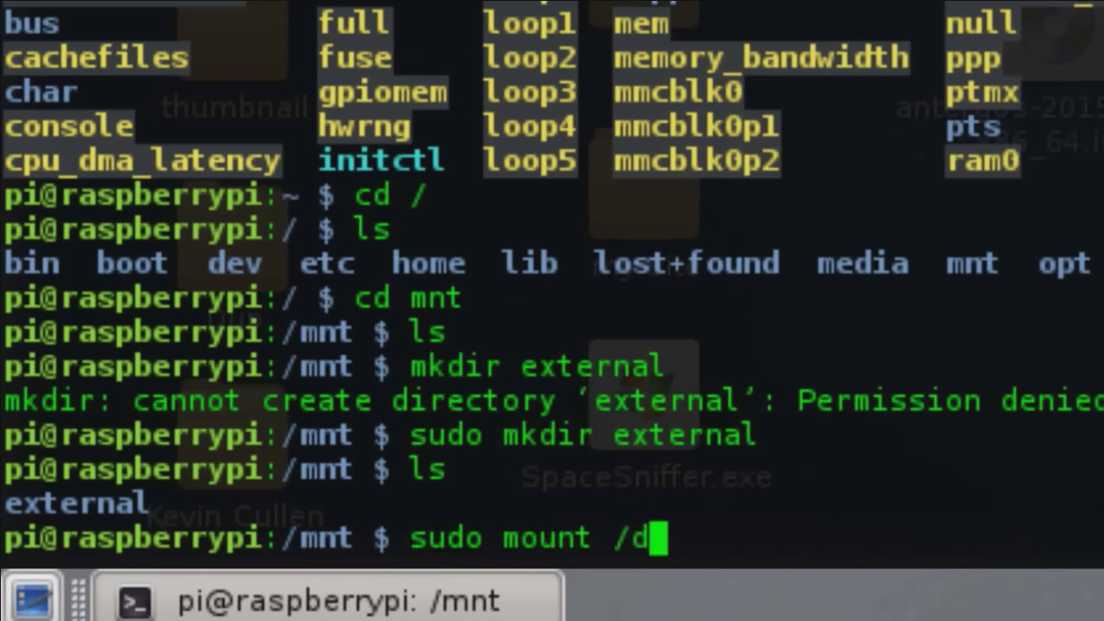
{"action": "type", "text": "ev/sda1"}
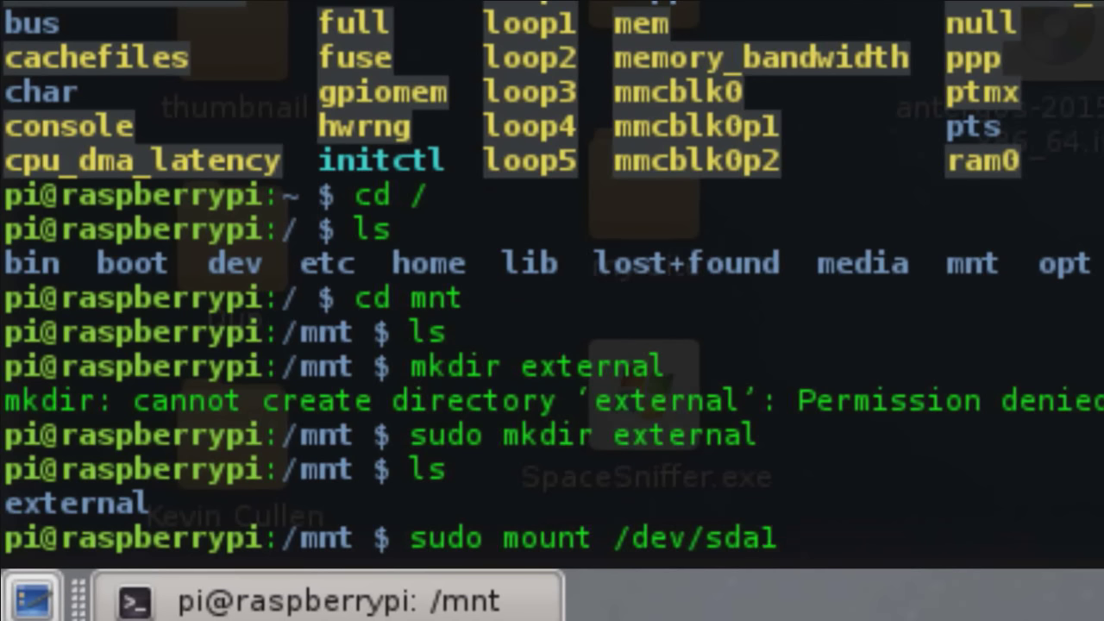
{"action": "type", "text": " ex"}
{"action": "key", "text": "Tab"}
{"action": "key", "text": "Return"}
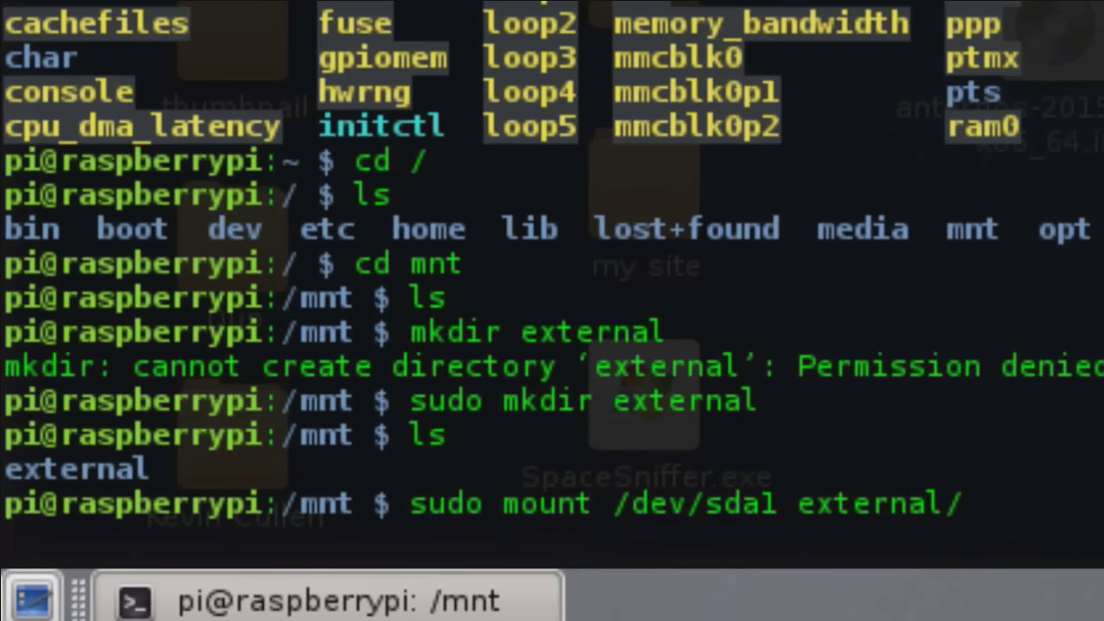
Step: List /mnt and the contents of external/, retrying with sudo ls
{"action": "type", "text": "ls"}
{"action": "key", "text": "Return"}
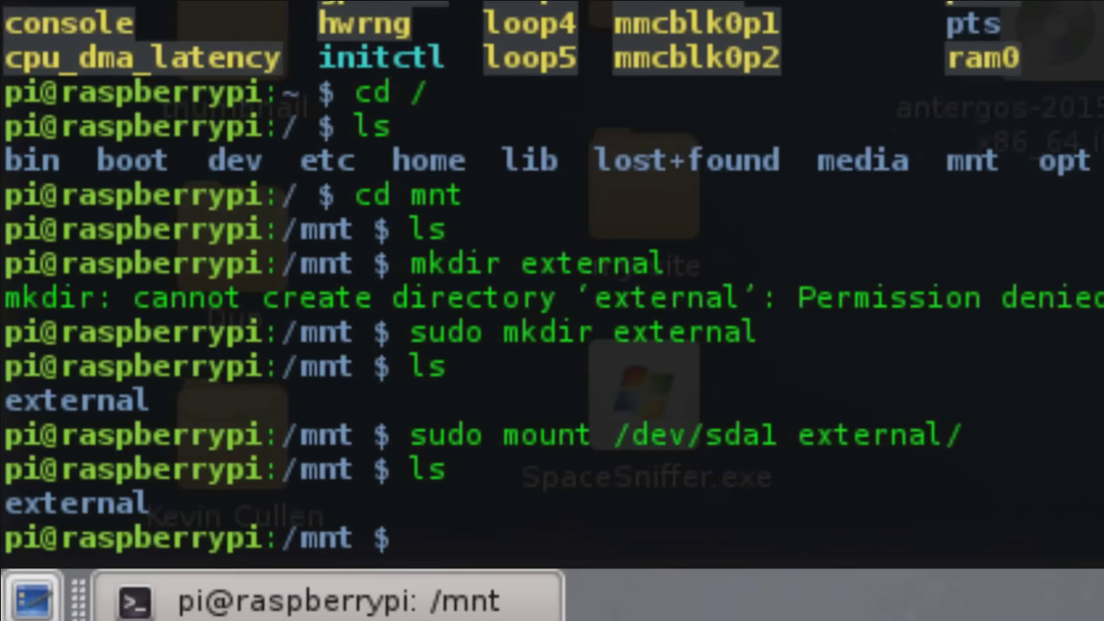
{"action": "type", "text": "ls ex"}
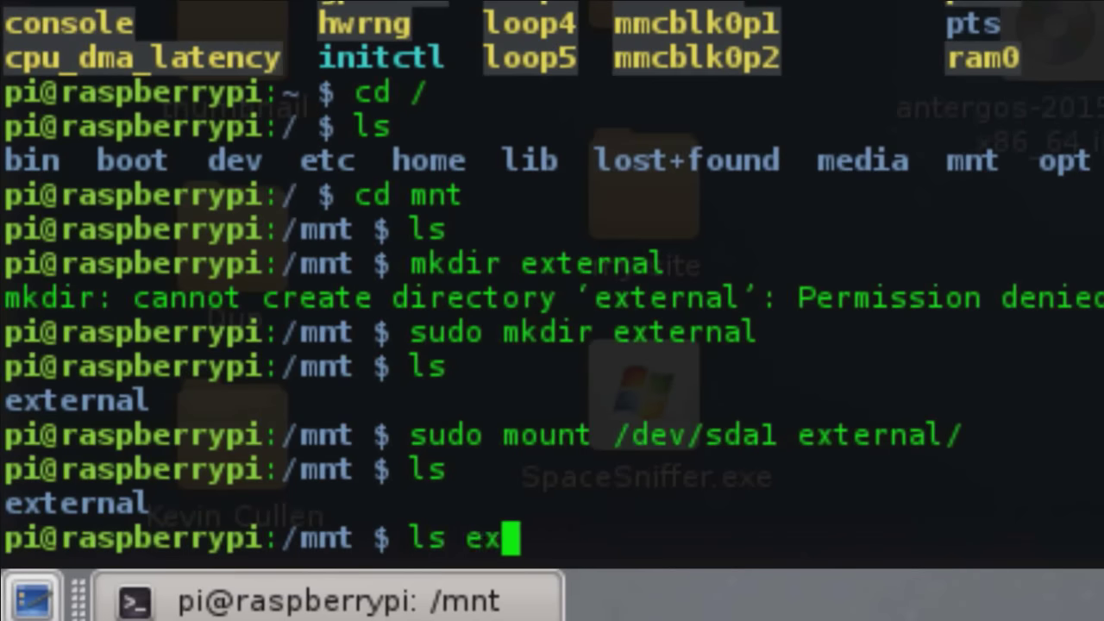
{"action": "key", "text": "Tab"}
{"action": "key", "text": "Return"}
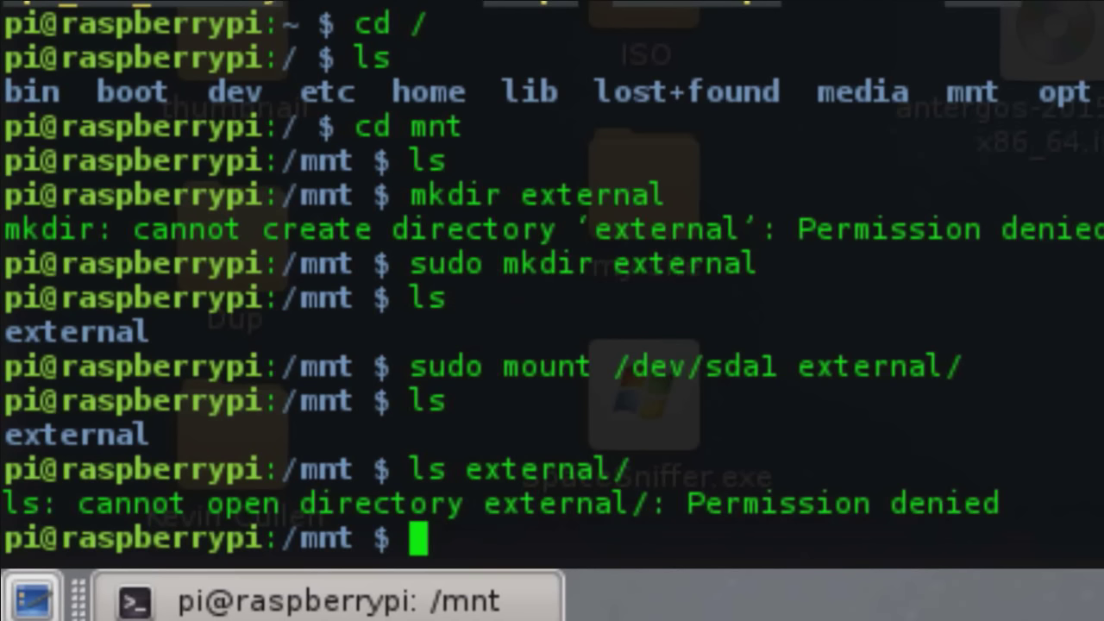
{"action": "type", "text": "sudo ls ex"}
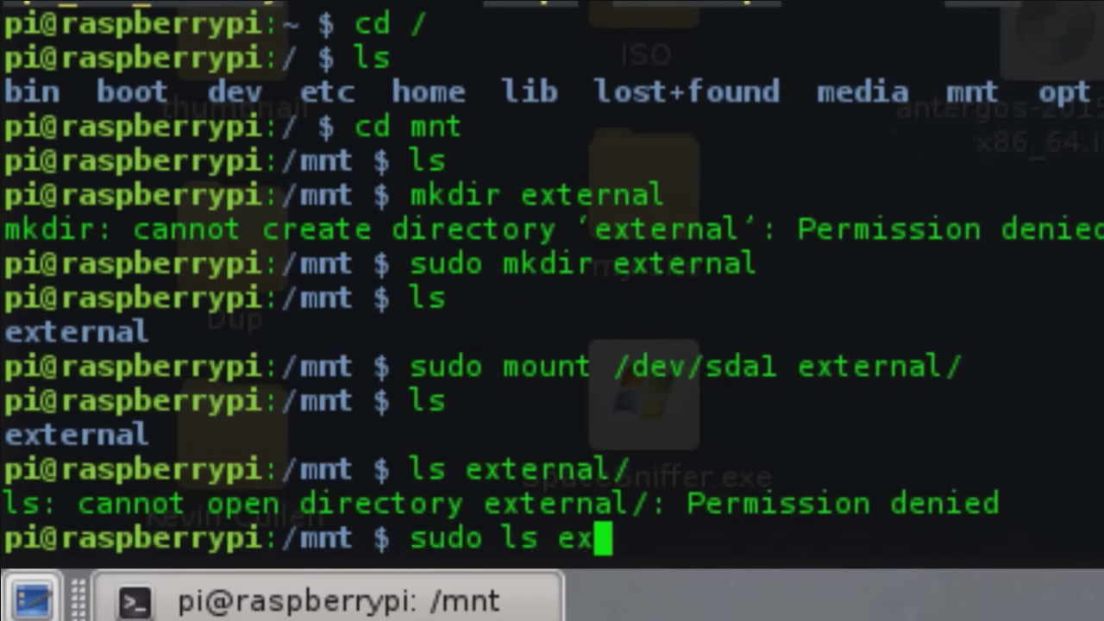
{"action": "key", "text": "Tab"}
{"action": "key", "text": "Return"}
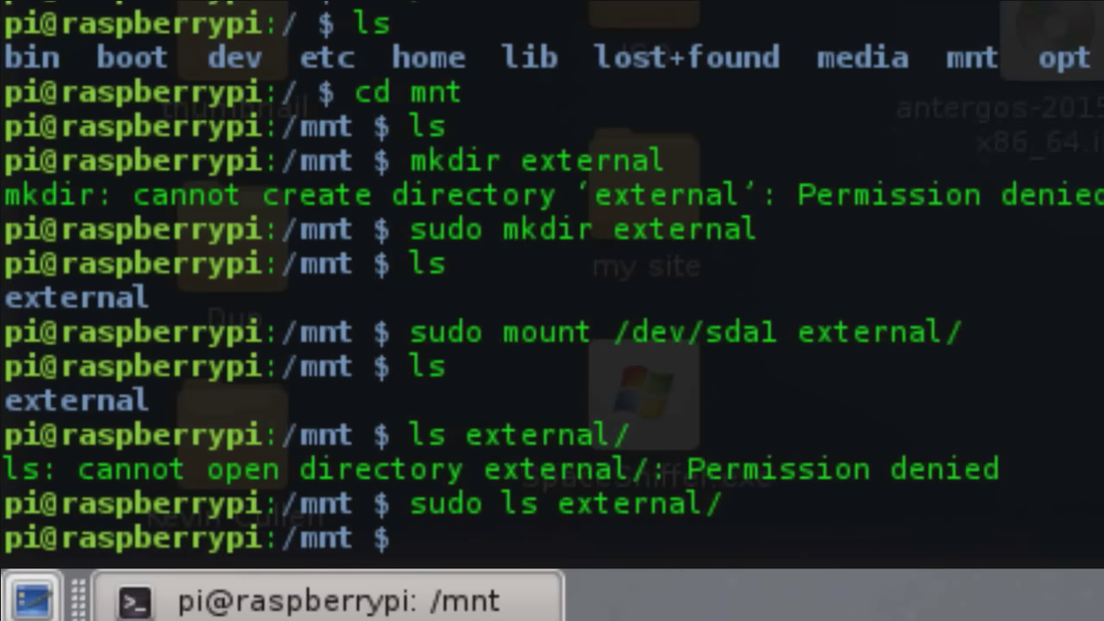
Step: Run mount and highlight the rw flag on the /dev/sda1 ntfs line
{"action": "type", "text": "mount"}
{"action": "key", "text": "Return"}
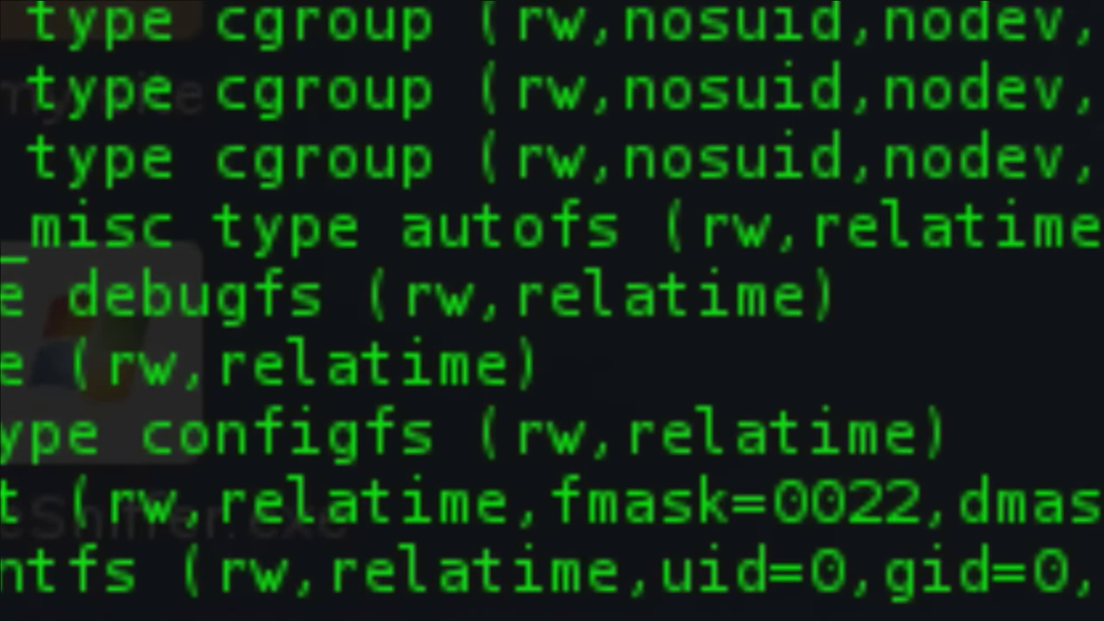
{"action": "double_click", "coordinate": [379, 510]}
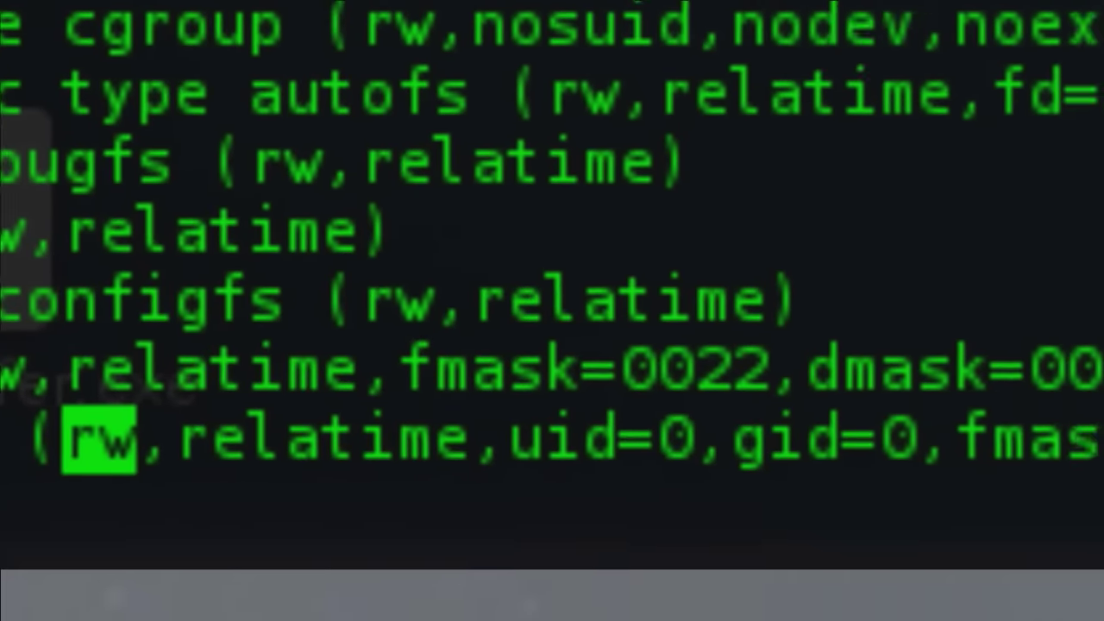